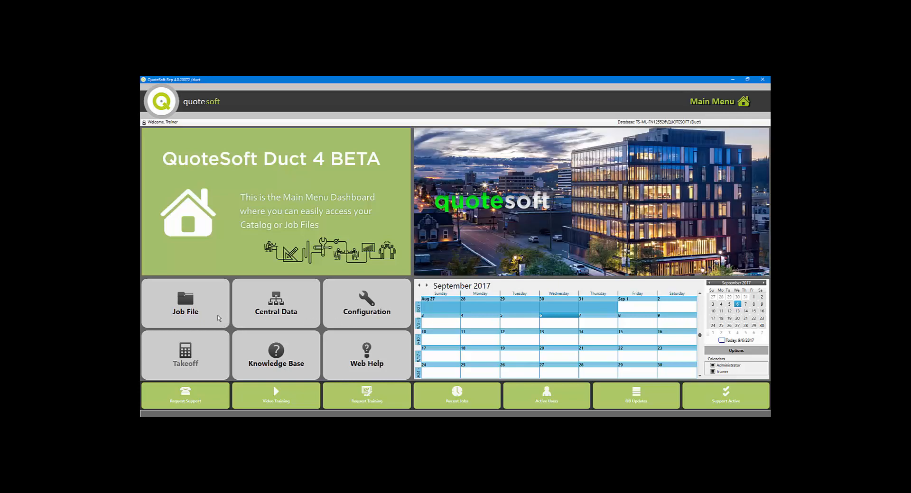
Create a new job named Training Job in the September folder of the job file.
{"action": "left_click", "coordinate": [219, 318]}
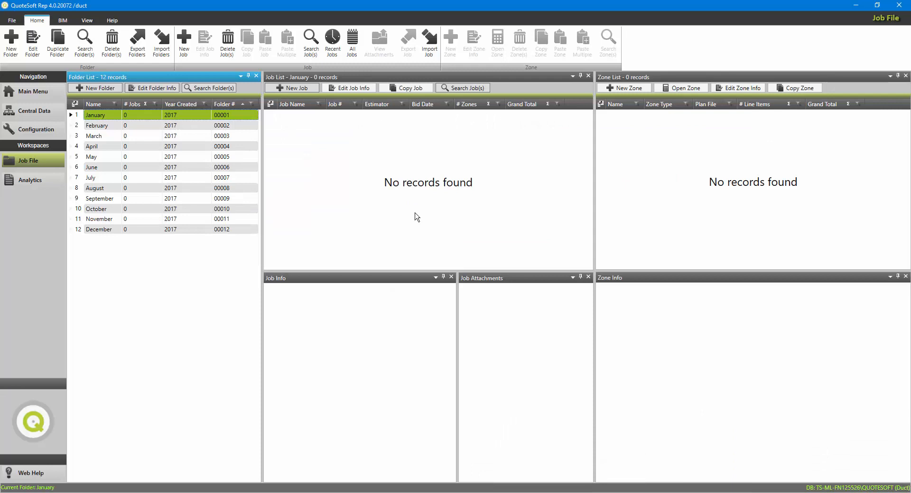
{"action": "left_click", "coordinate": [109, 199]}
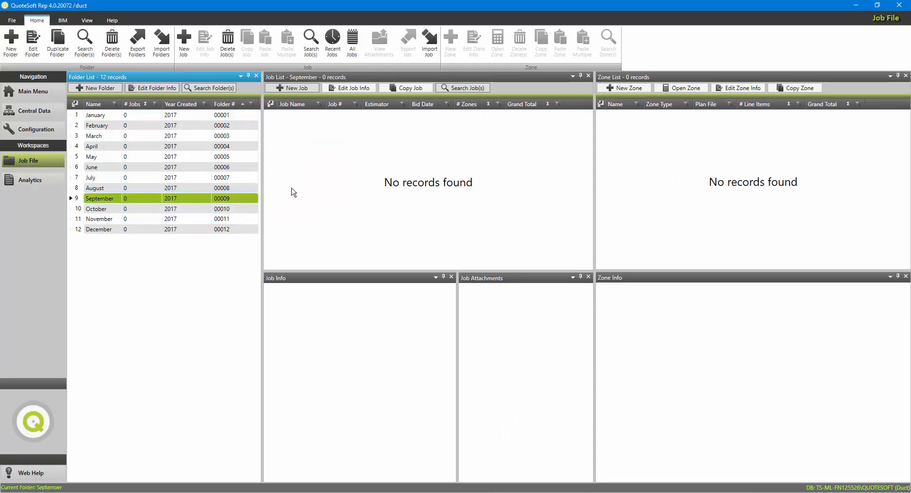
{"action": "left_click", "coordinate": [298, 88]}
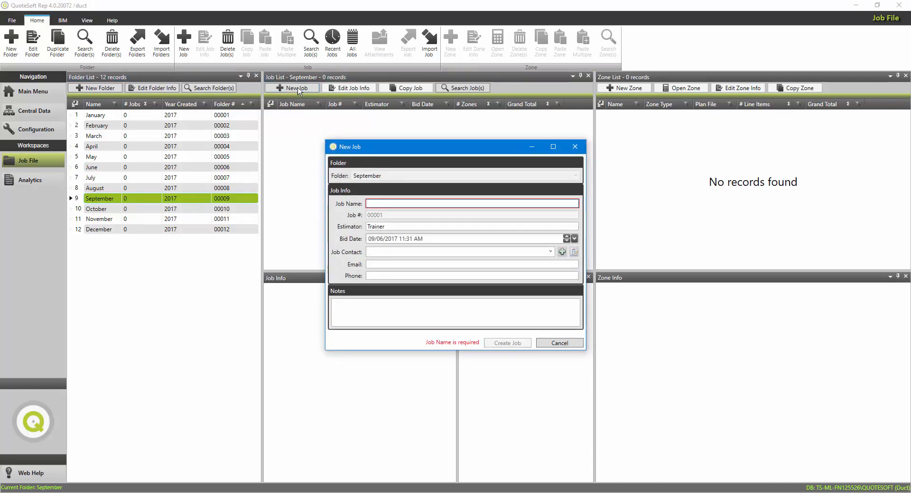
{"action": "type", "text": "Training Job"}
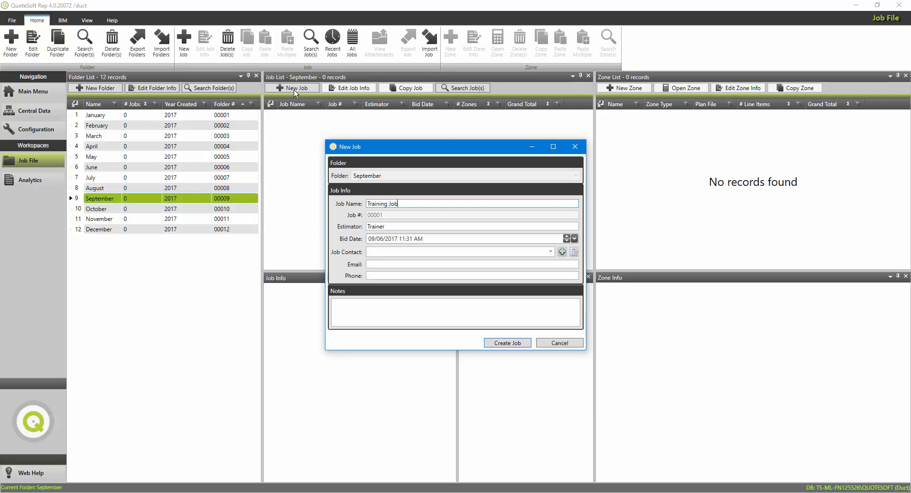
{"action": "left_click", "coordinate": [500, 345]}
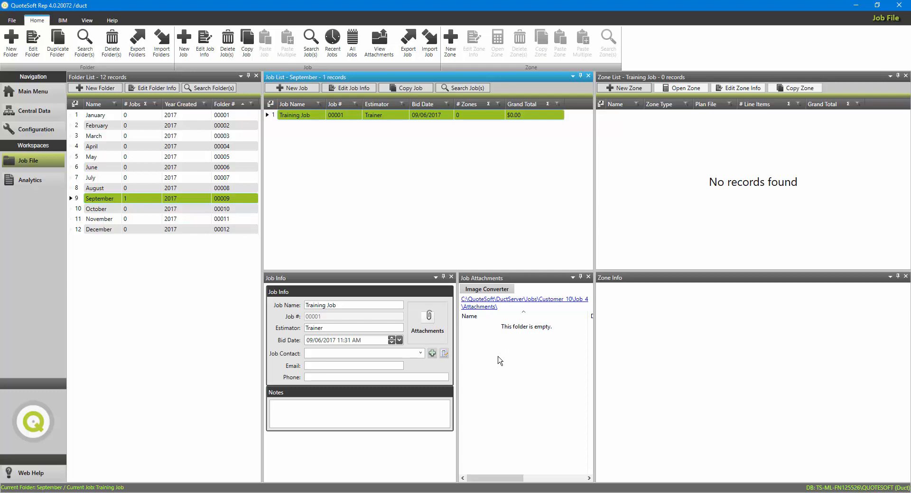
Copy Training M2.01.tif from the Plan Files folder in Downloads into the attachments of Training Job.
{"action": "left_click", "coordinate": [133, 492]}
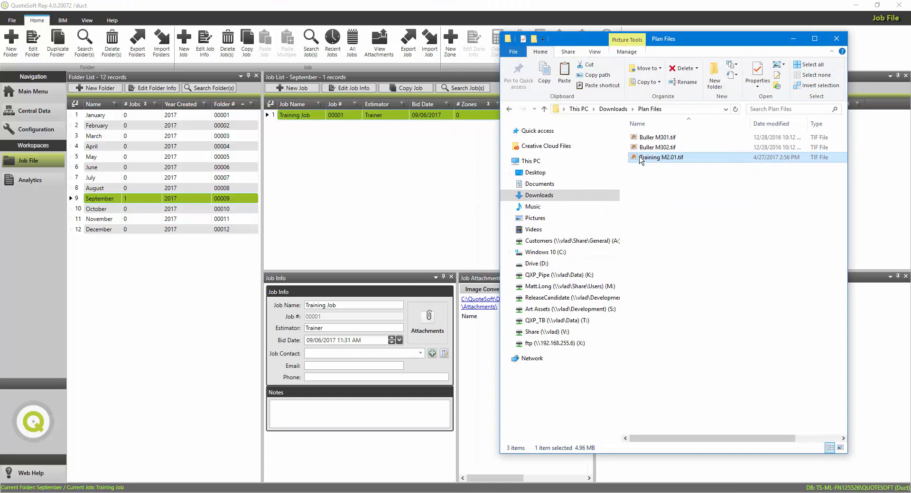
{"action": "right_click", "coordinate": [640, 160]}
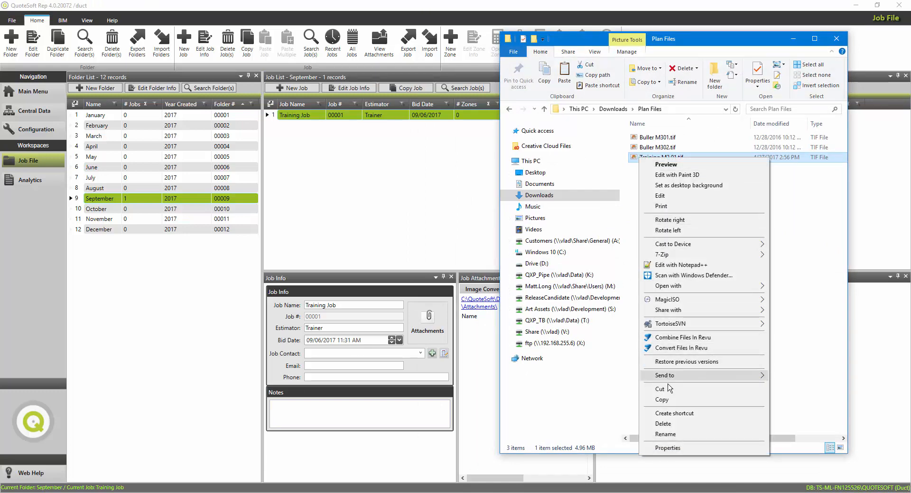
{"action": "left_click", "coordinate": [662, 400]}
{"action": "left_click", "coordinate": [483, 371]}
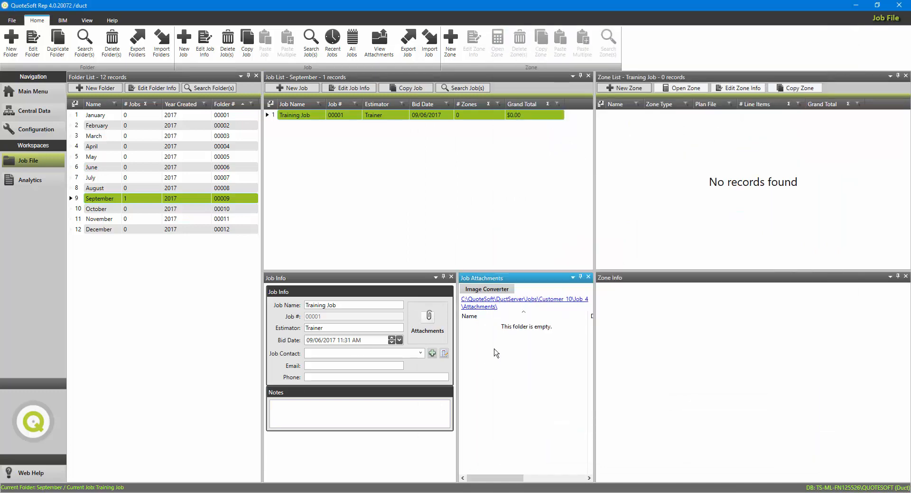
{"action": "right_click", "coordinate": [496, 350]}
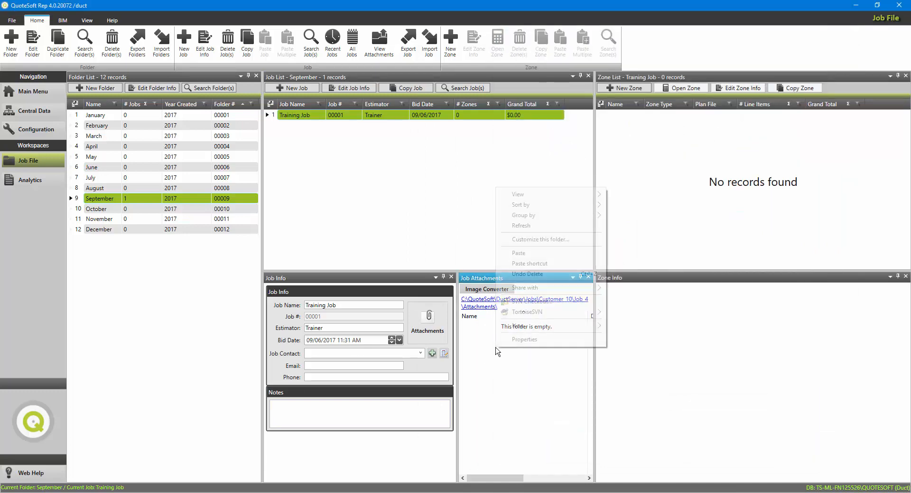
{"action": "left_click", "coordinate": [529, 254]}
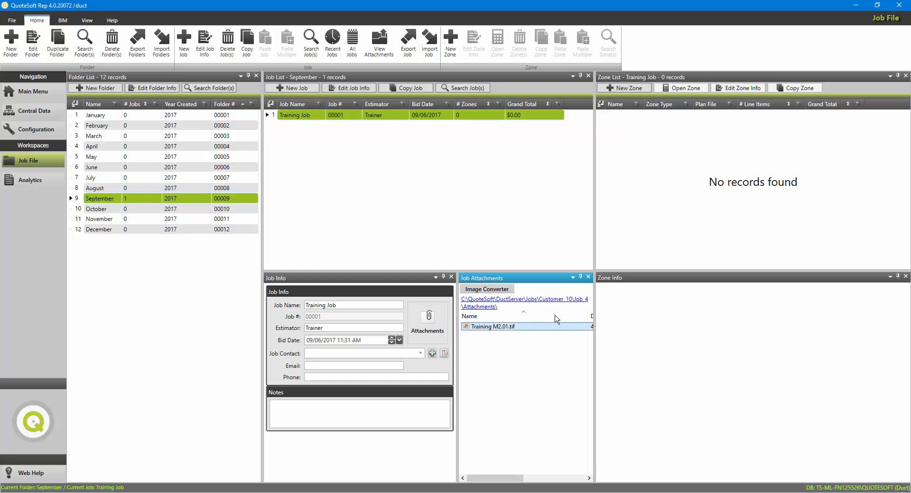
Start a new zone using the plan file Training M2.01.tif, with the zone name Training M2.01 and a Custom scale.
{"action": "left_click", "coordinate": [644, 89]}
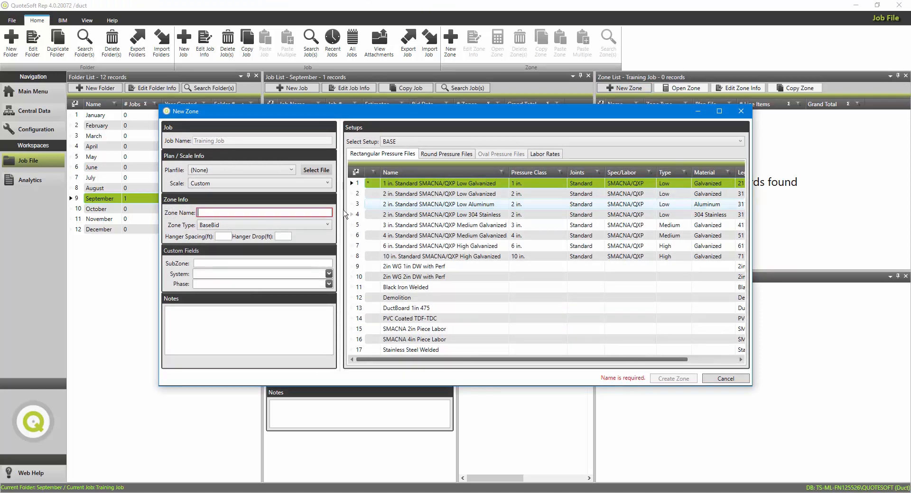
{"action": "left_click", "coordinate": [246, 174]}
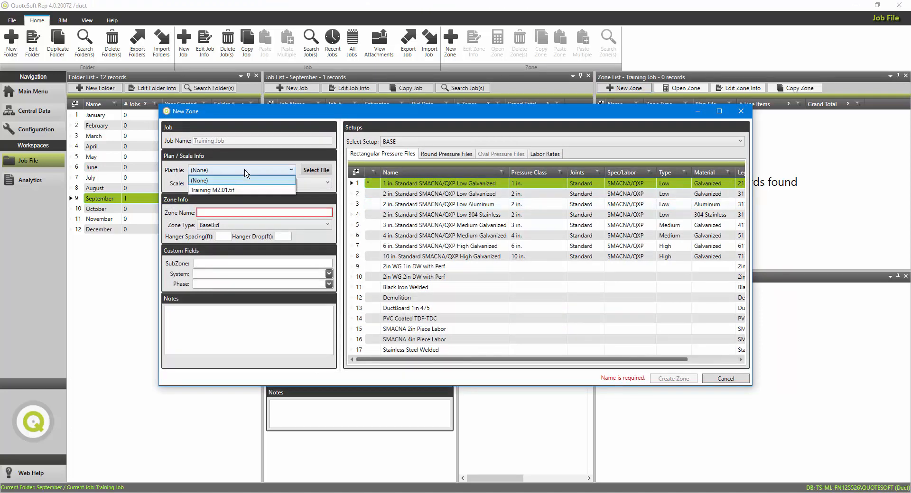
{"action": "left_click", "coordinate": [226, 189]}
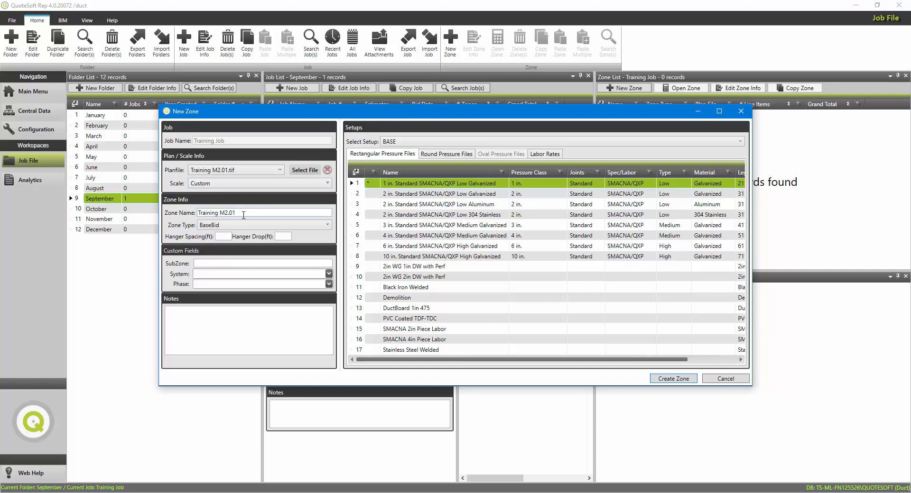
{"action": "left_click_drag", "start_coordinate": [243, 215], "coordinate": [193, 215]}
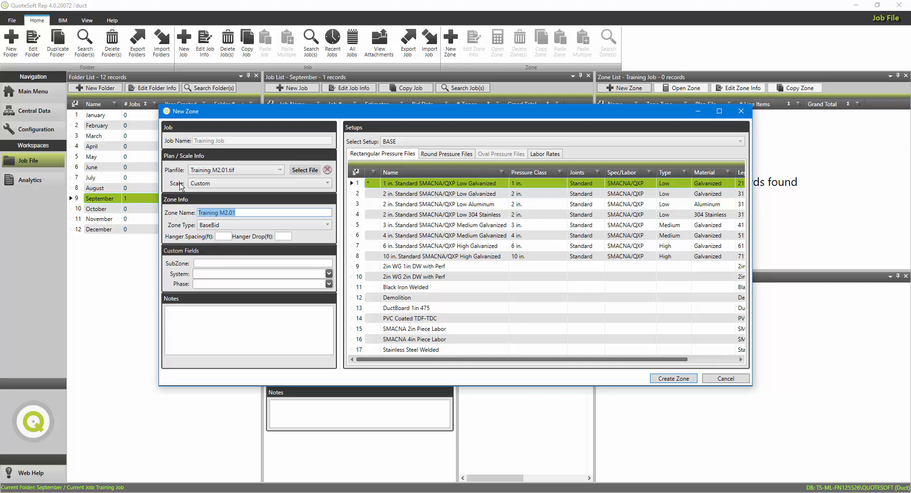
{"action": "left_click", "coordinate": [216, 184]}
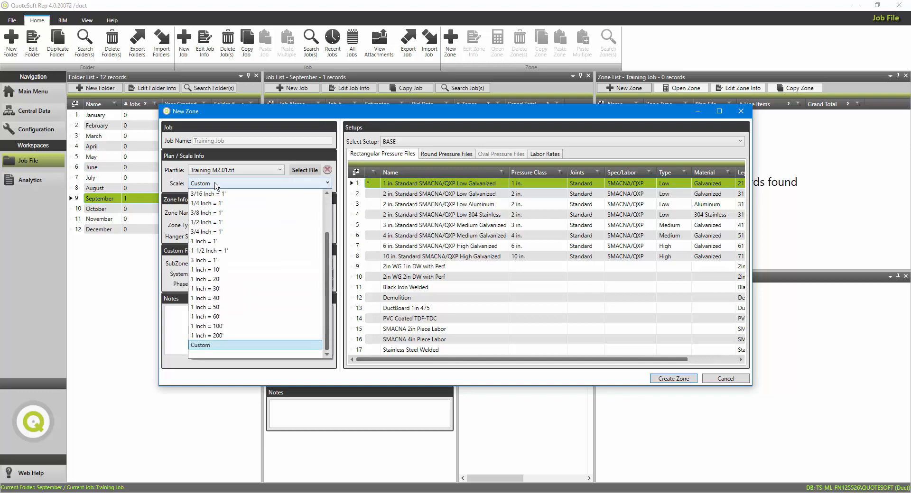
{"action": "left_click", "coordinate": [211, 346]}
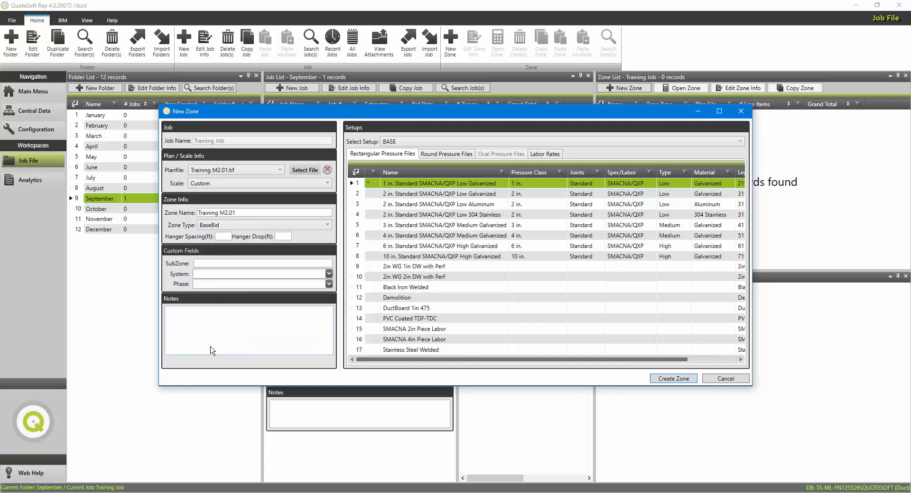
Set subzone Fcu 1, system Supply and phase Rough-In, and create the zone with 2 in. Standard SMACNA/QXP Low Galvanized selected.
{"action": "left_click", "coordinate": [196, 263]}
{"action": "left_click", "coordinate": [226, 274]}
{"action": "left_click", "coordinate": [221, 288]}
{"action": "left_click", "coordinate": [222, 284]}
{"action": "left_click", "coordinate": [216, 297]}
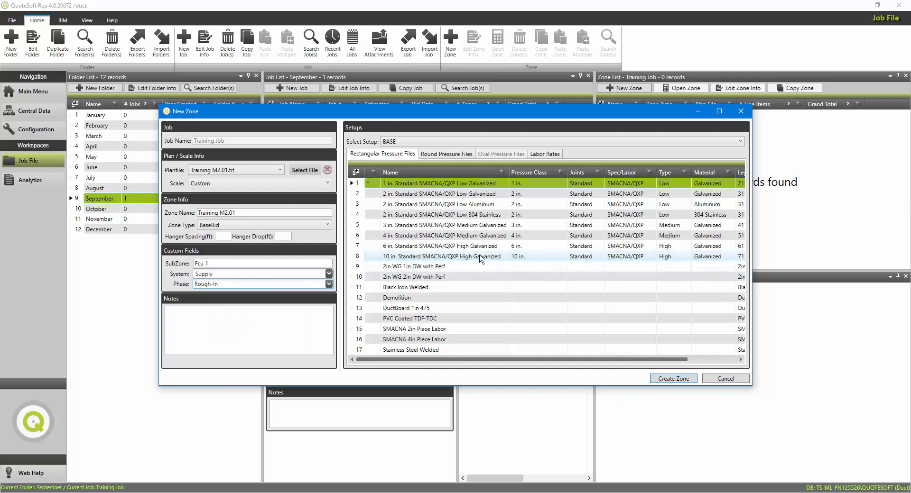
{"action": "left_click", "coordinate": [455, 194]}
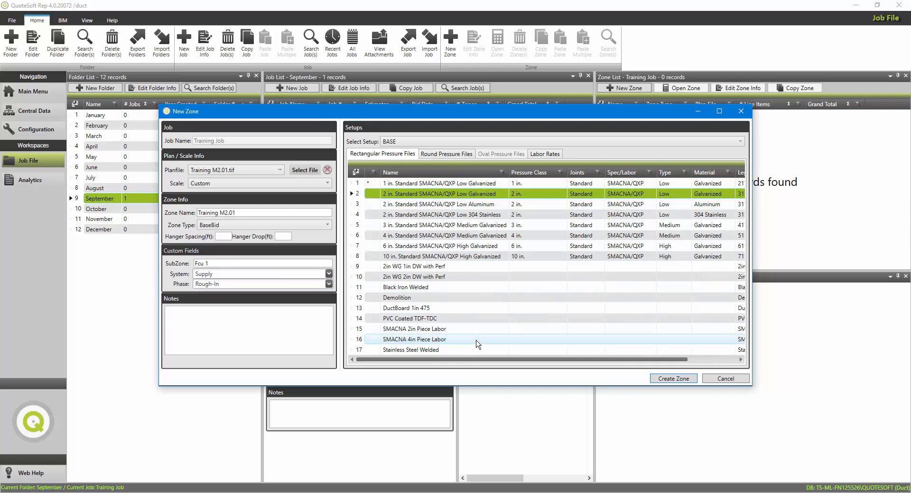
{"action": "left_click", "coordinate": [672, 379]}
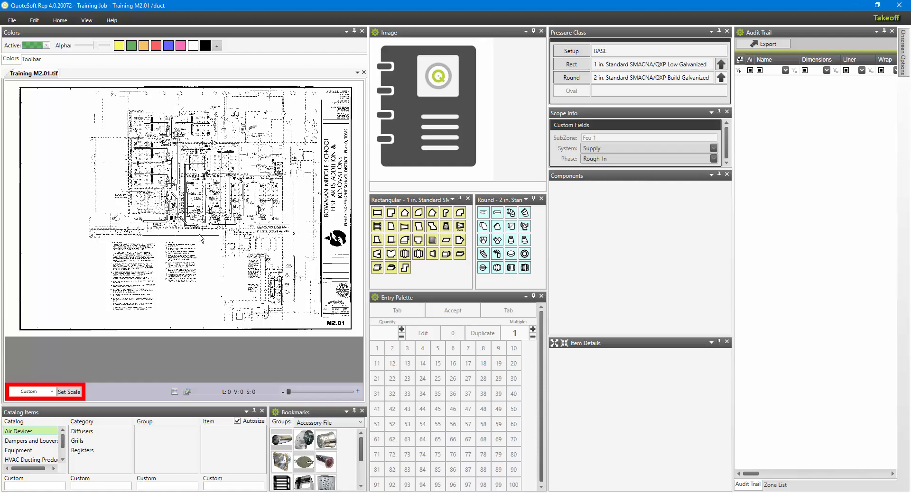
Set the plan's custom scale by measuring across the 350 CFM diffuser near FCU-RR as 24 inches.
{"action": "scroll", "coordinate": [199, 239], "scroll_direction": "up", "scroll_amount": 5}
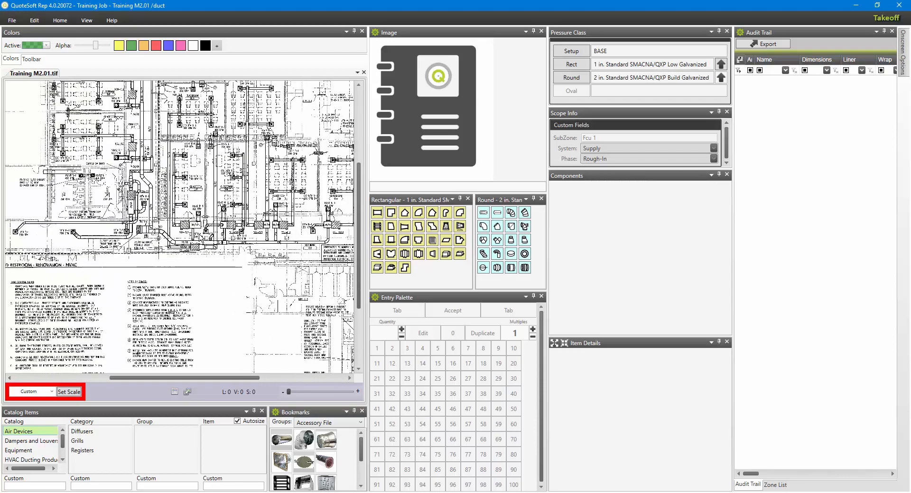
{"action": "scroll", "coordinate": [201, 238], "scroll_direction": "up", "scroll_amount": 4}
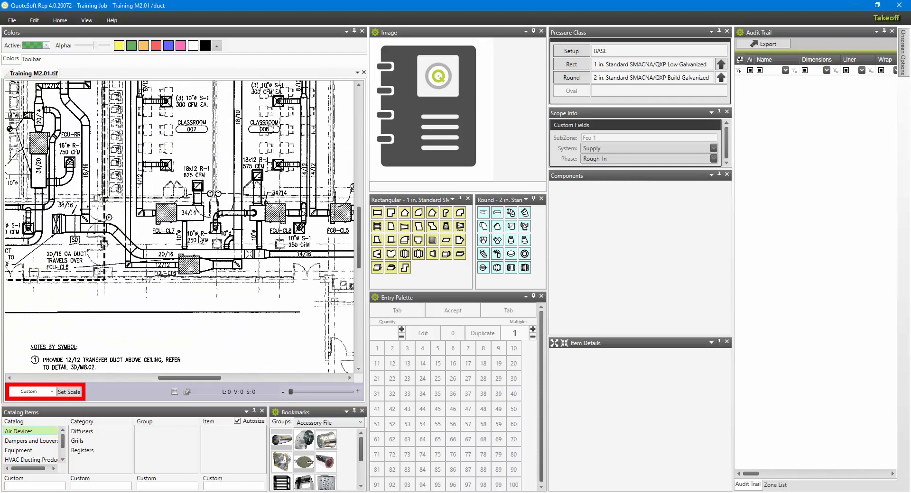
{"action": "scroll", "coordinate": [196, 247], "scroll_direction": "up", "scroll_amount": 1}
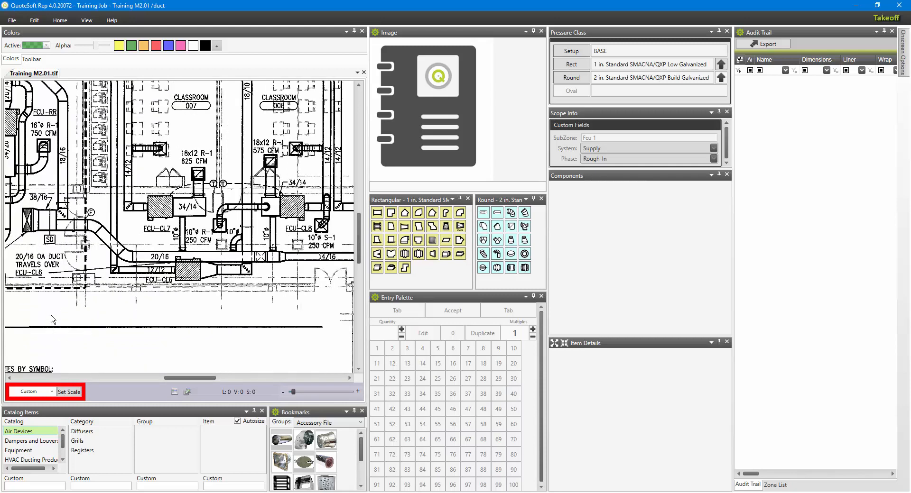
{"action": "mouse_move", "coordinate": [52, 320]}
{"action": "left_mouse_down"}
{"action": "mouse_move", "coordinate": [111, 181]}
{"action": "mouse_move", "coordinate": [299, 263]}
{"action": "left_mouse_up"}
{"action": "left_click_drag", "start_coordinate": [201, 162], "coordinate": [218, 286]}
{"action": "scroll", "coordinate": [255, 201], "scroll_direction": "up", "scroll_amount": 1}
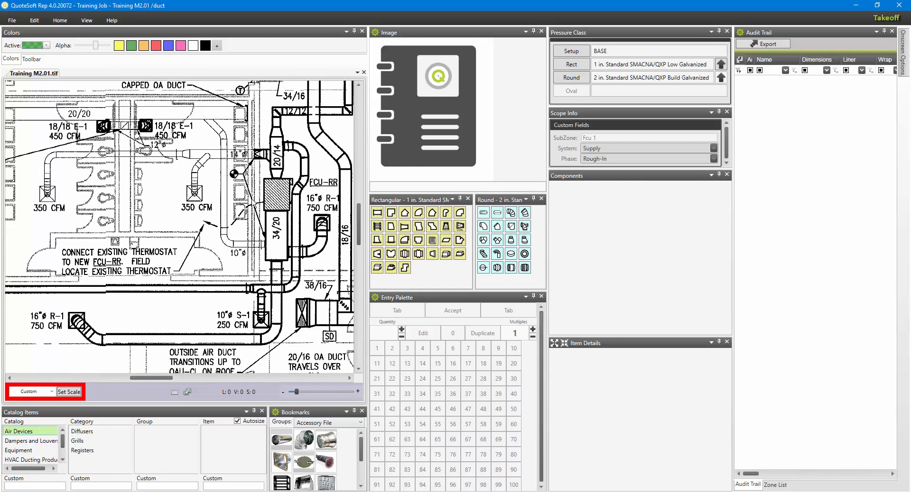
{"action": "left_click", "coordinate": [72, 394]}
{"action": "left_click", "coordinate": [203, 197]}
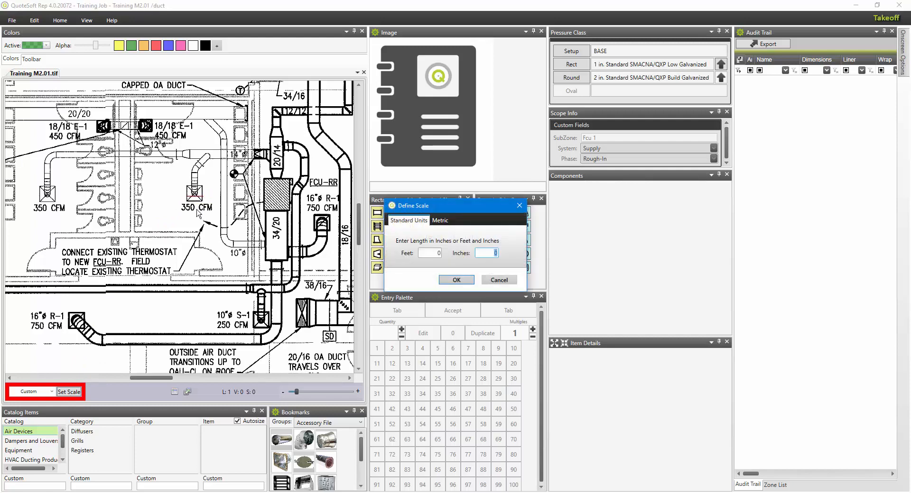
{"action": "type", "text": "24"}
{"action": "left_click", "coordinate": [456, 280]}
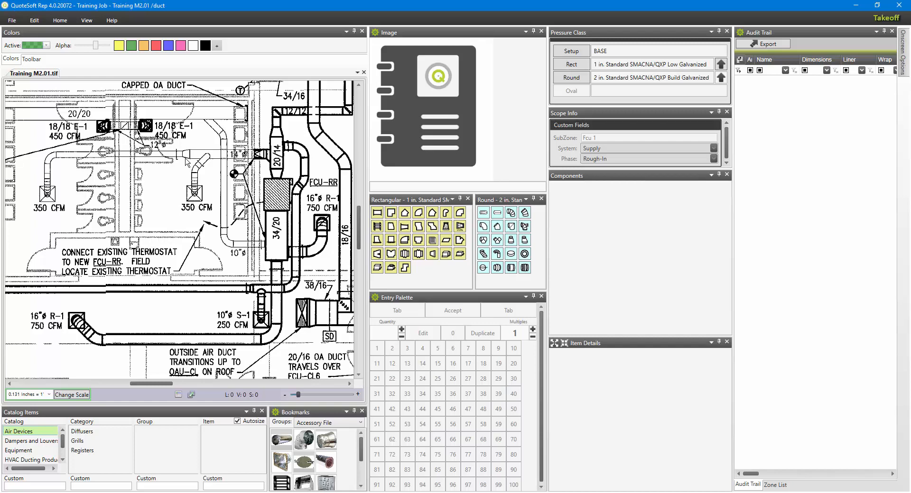
Set the rectangular pressure class to 2 in. Standard SMACNA/QXP Low Galvanized and place a 14x12 flex connector beside FCU-CL1.
{"action": "mouse_move", "coordinate": [163, 106]}
{"action": "middle_mouse_down"}
{"action": "mouse_move", "coordinate": [187, 234]}
{"action": "mouse_move", "coordinate": [183, 266]}
{"action": "middle_mouse_up"}
{"action": "middle_click_drag", "start_coordinate": [152, 229], "coordinate": [168, 275]}
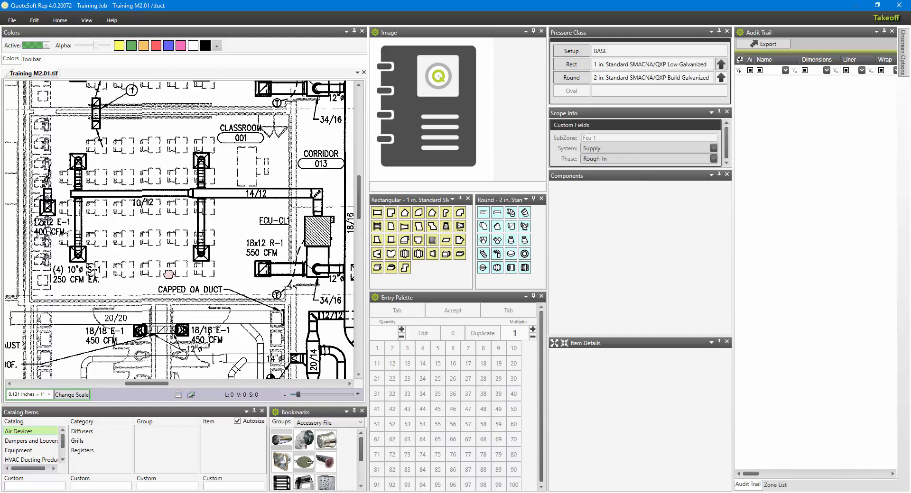
{"action": "middle_click_drag", "start_coordinate": [151, 264], "coordinate": [118, 246]}
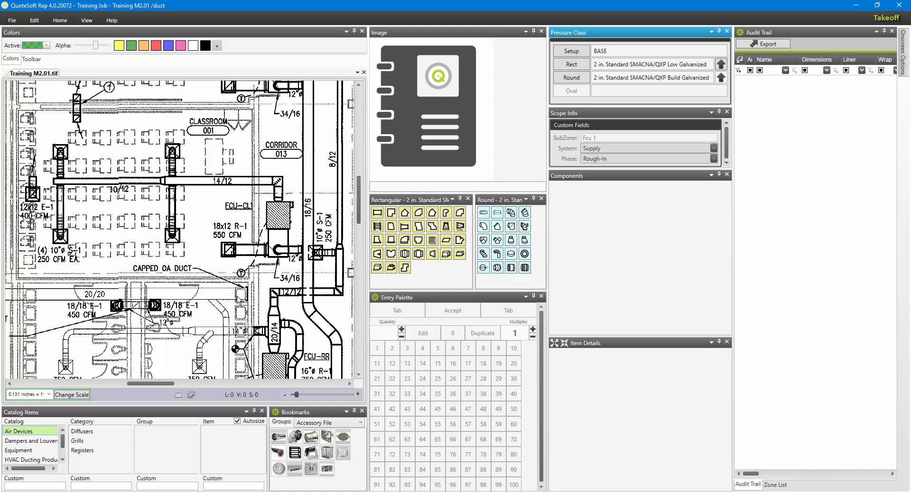
{"action": "left_click", "coordinate": [404, 255]}
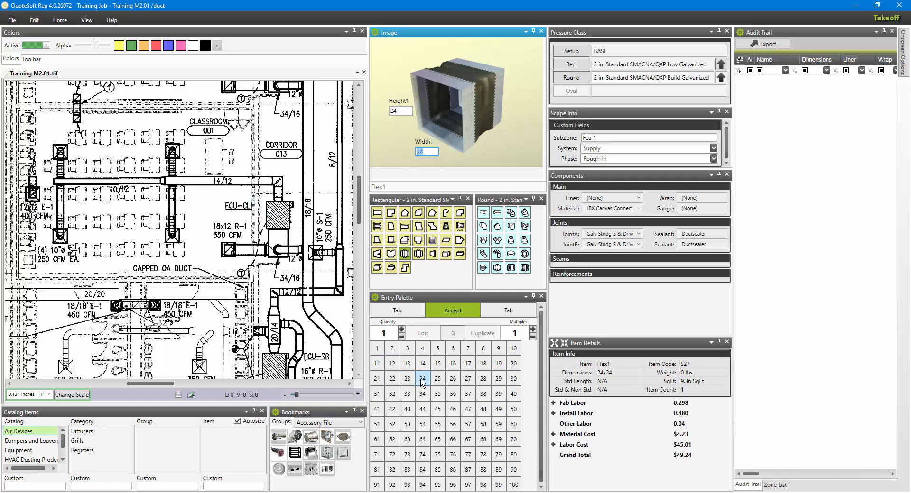
{"action": "left_click", "coordinate": [422, 364]}
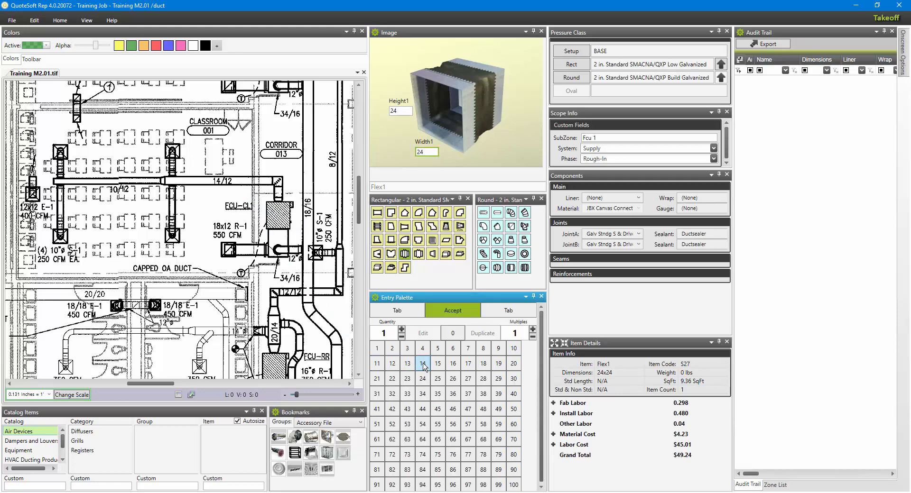
{"action": "left_click", "coordinate": [392, 363]}
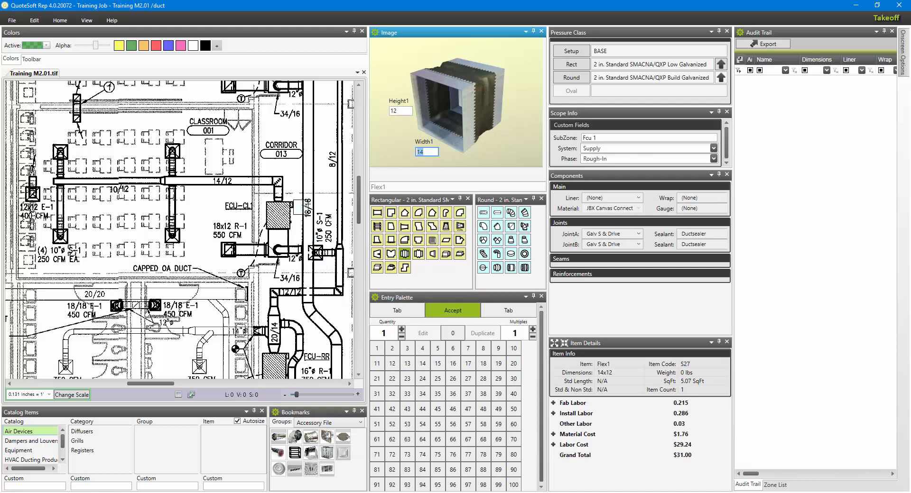
{"action": "left_click", "coordinate": [293, 196]}
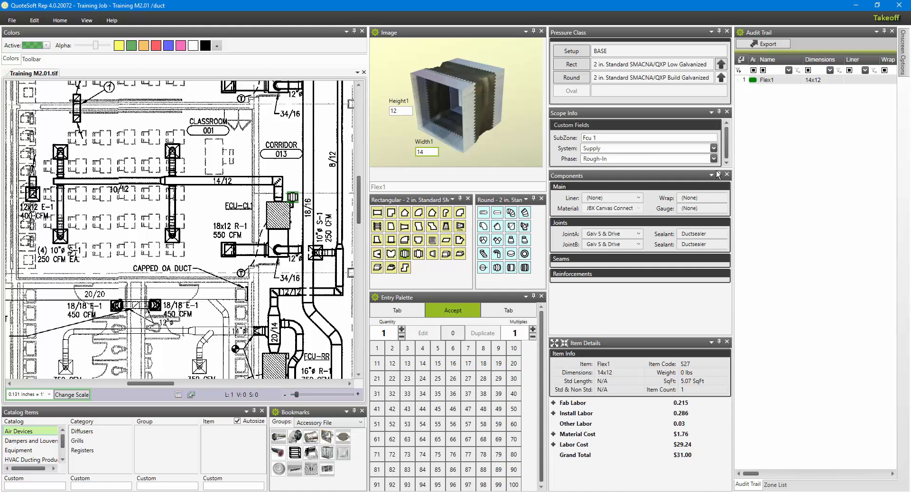
Reduce the onscreen tile size for item stamps on the plan to 50%.
{"action": "mouse_move", "coordinate": [903, 54]}
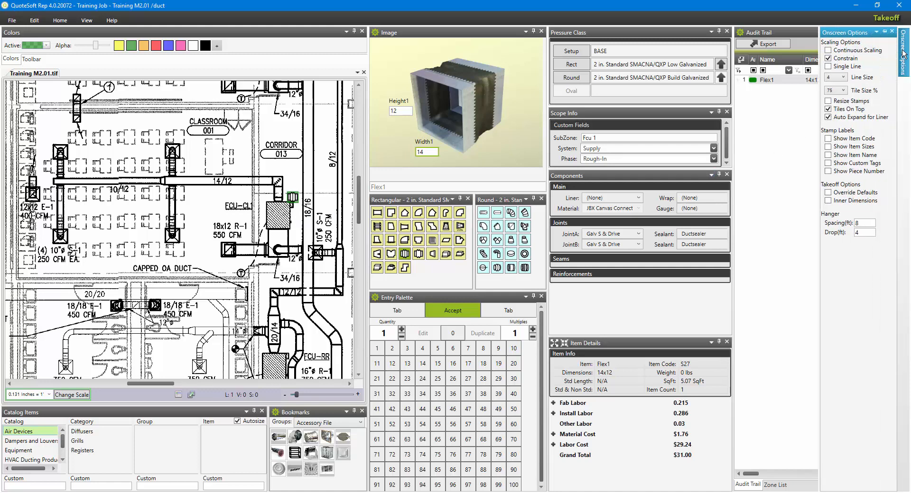
{"action": "left_click", "coordinate": [842, 90]}
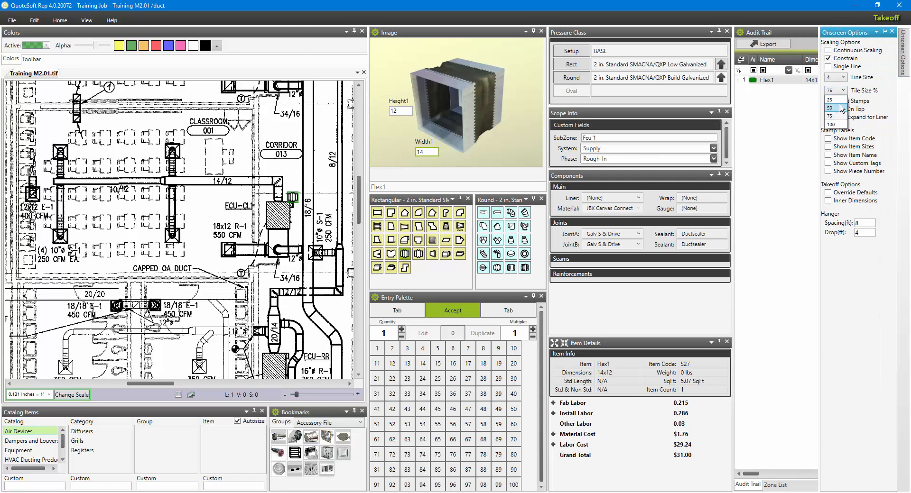
{"action": "left_click", "coordinate": [830, 109]}
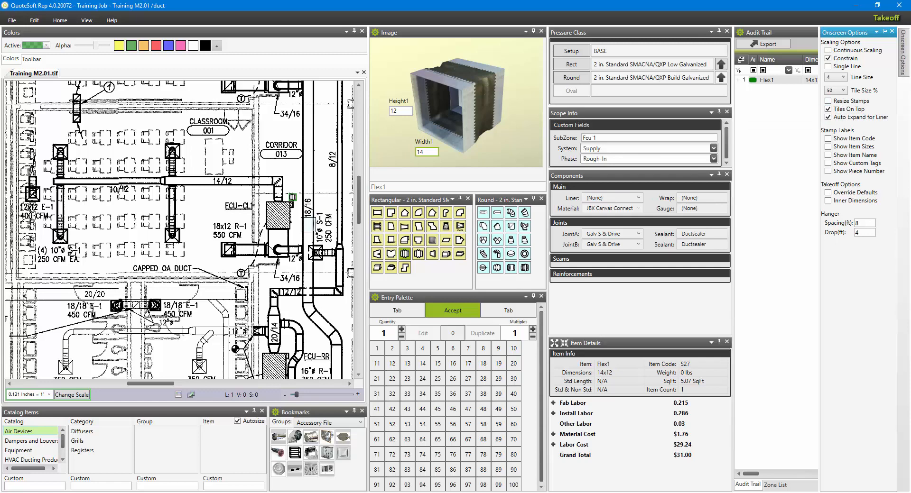
Draw 14x12 rectangular duct from the FCU-CL1 flex connector about 1' 4" to the corner, and about 14' 6" along the classroom main.
{"action": "left_click", "coordinate": [378, 215]}
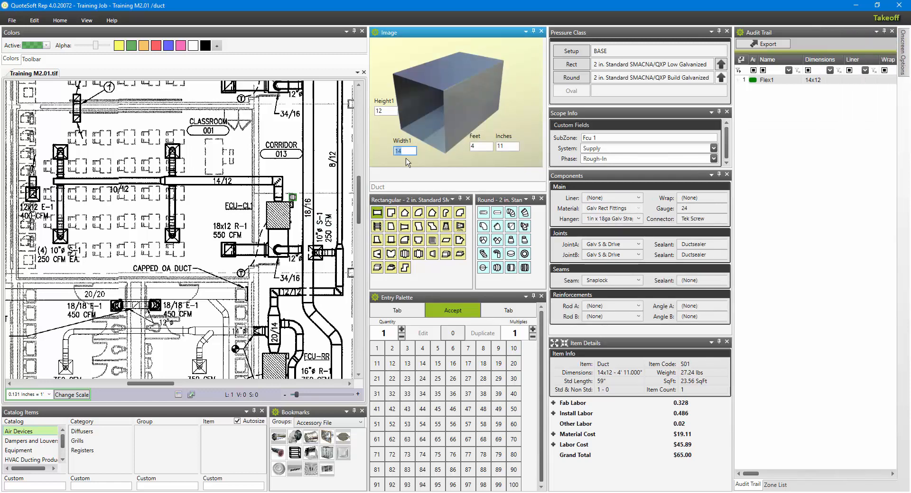
{"action": "left_click", "coordinate": [278, 196]}
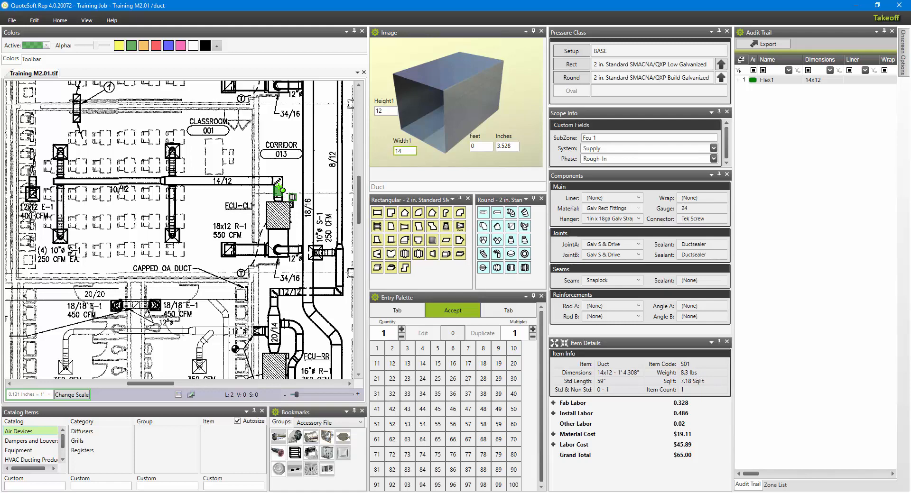
{"action": "left_click", "coordinate": [278, 186]}
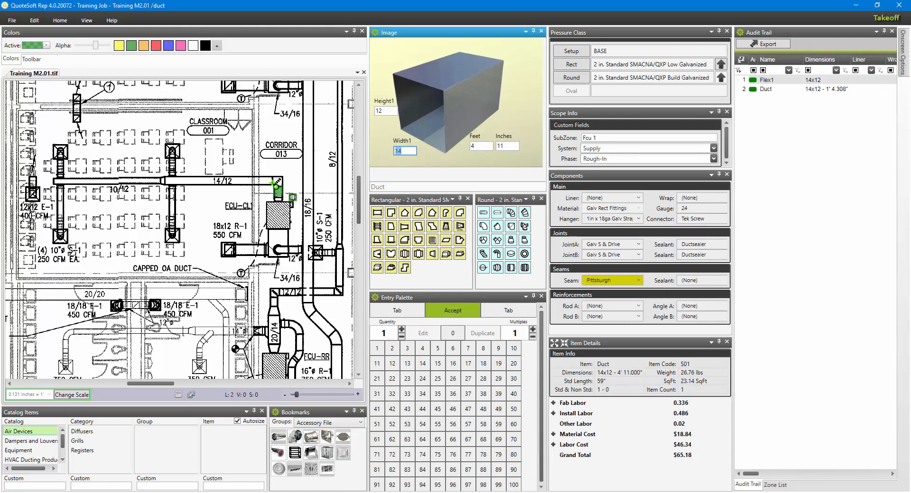
{"action": "left_click", "coordinate": [275, 184]}
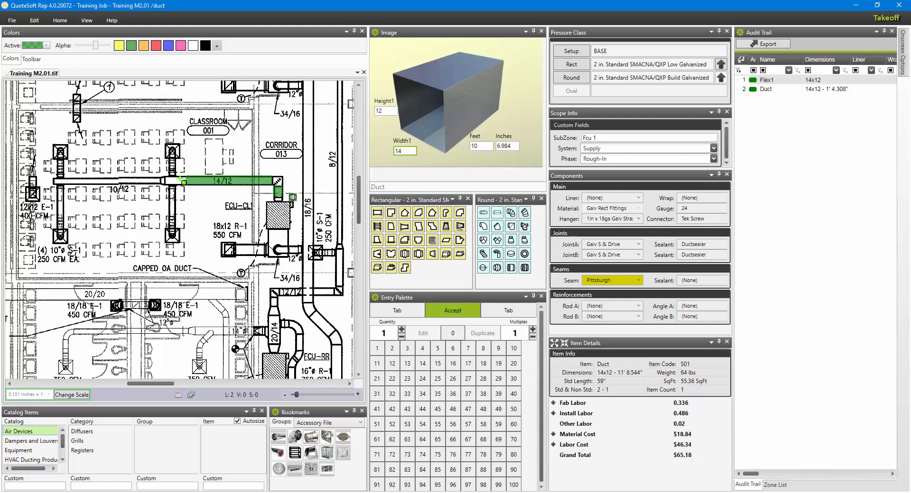
{"action": "left_click", "coordinate": [170, 185]}
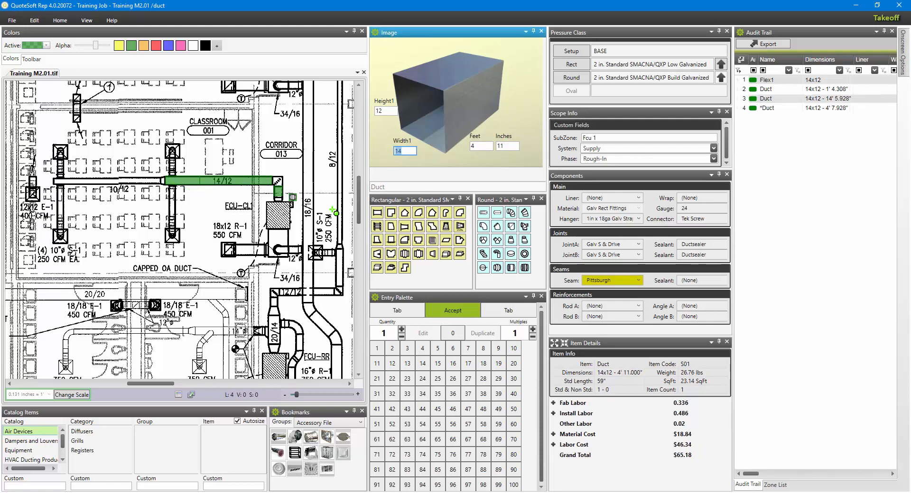
Place a 14x12 90° square elbow at the duct corner and a 14x12 to 10x12 two-way transition at the main's reduction.
{"action": "left_click", "coordinate": [391, 214]}
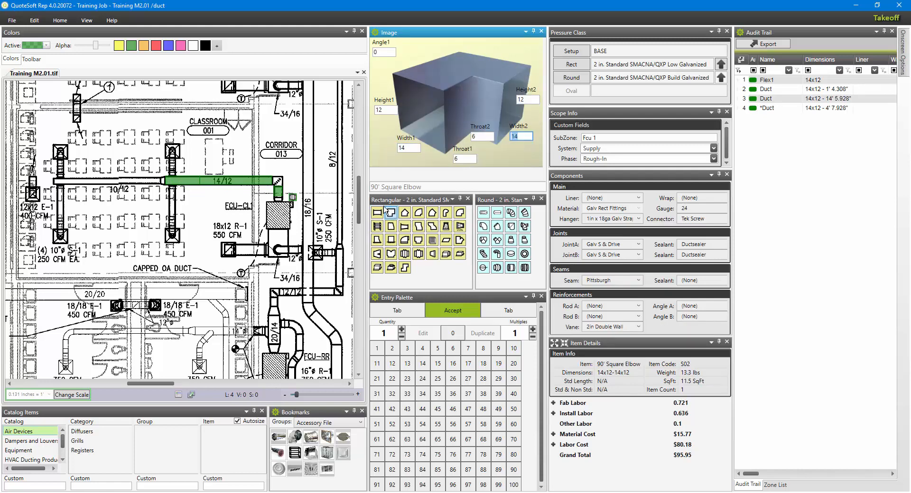
{"action": "left_click", "coordinate": [277, 184]}
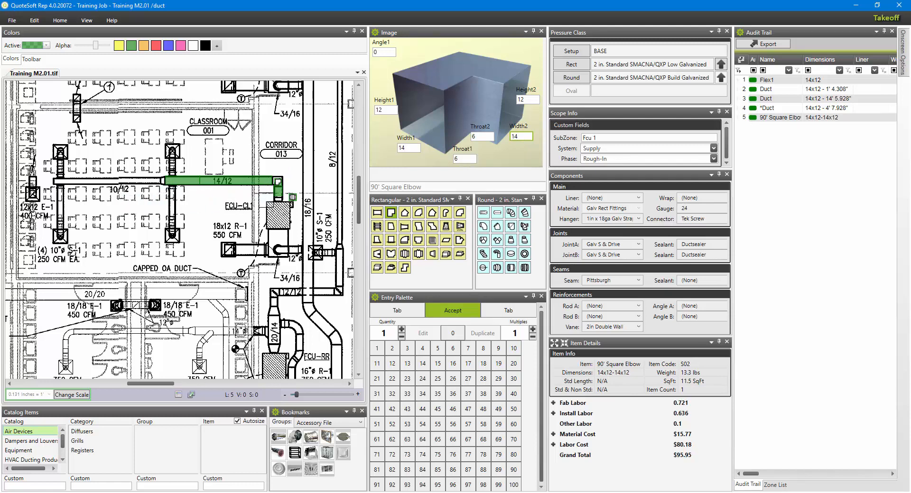
{"action": "left_click", "coordinate": [404, 226]}
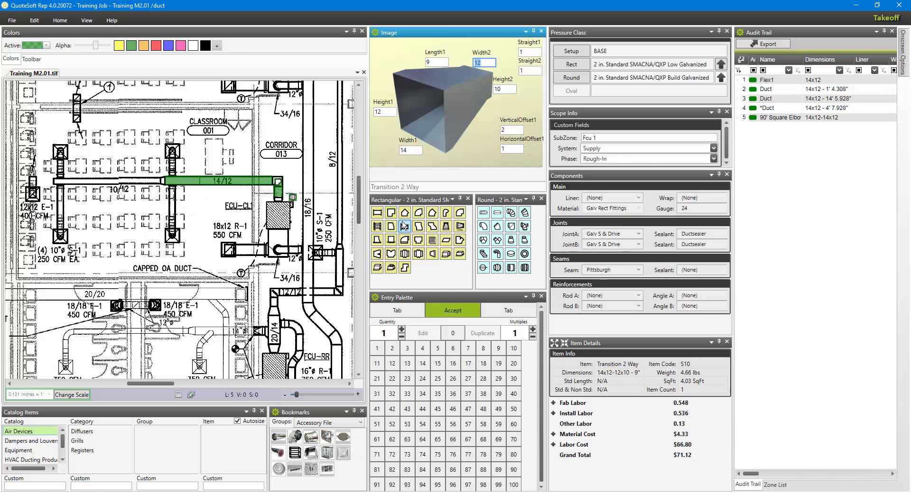
{"action": "left_click", "coordinate": [513, 349]}
{"action": "left_click", "coordinate": [391, 364]}
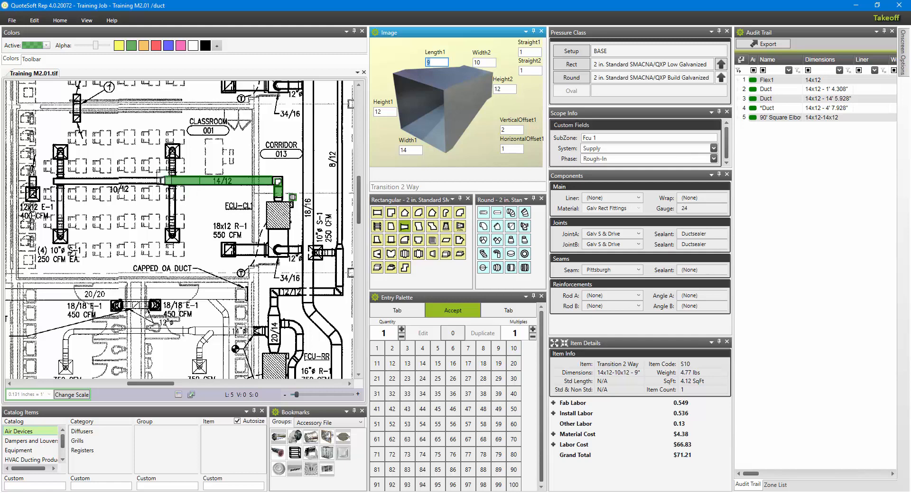
{"action": "left_click", "coordinate": [164, 178]}
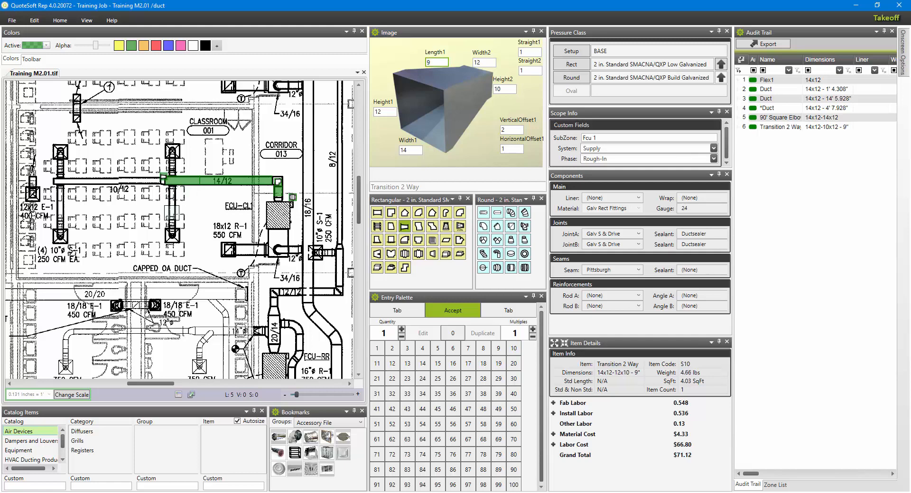
Draw about 14' 5" of 10x12 duct from the transition to the far end of the main and close it with an end cap.
{"action": "left_click", "coordinate": [378, 214]}
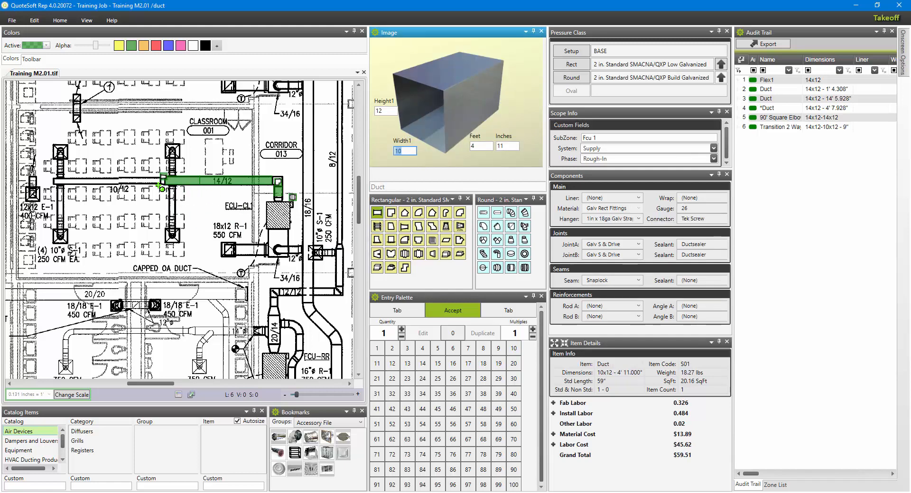
{"action": "left_click", "coordinate": [164, 184]}
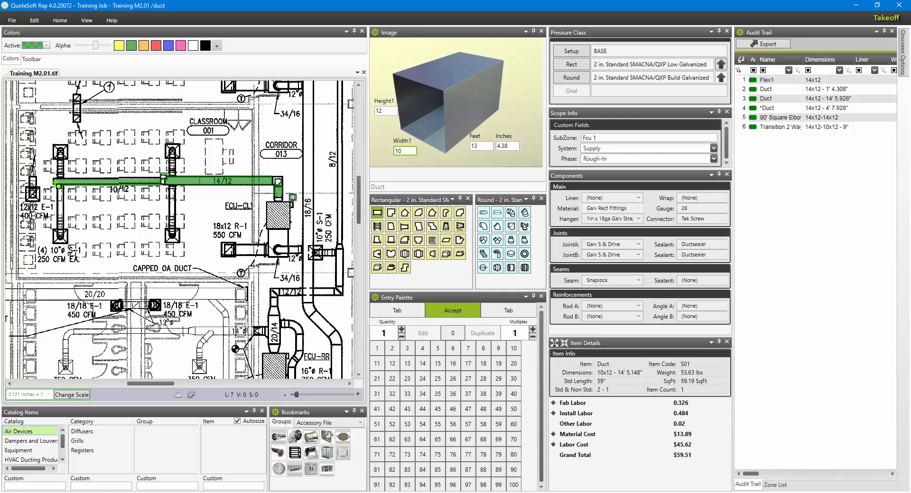
{"action": "left_click", "coordinate": [59, 186]}
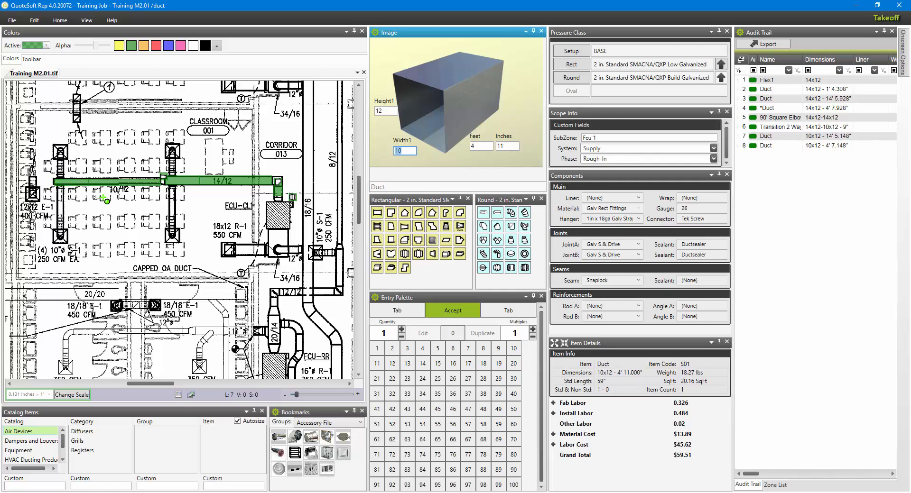
{"action": "left_click", "coordinate": [432, 254]}
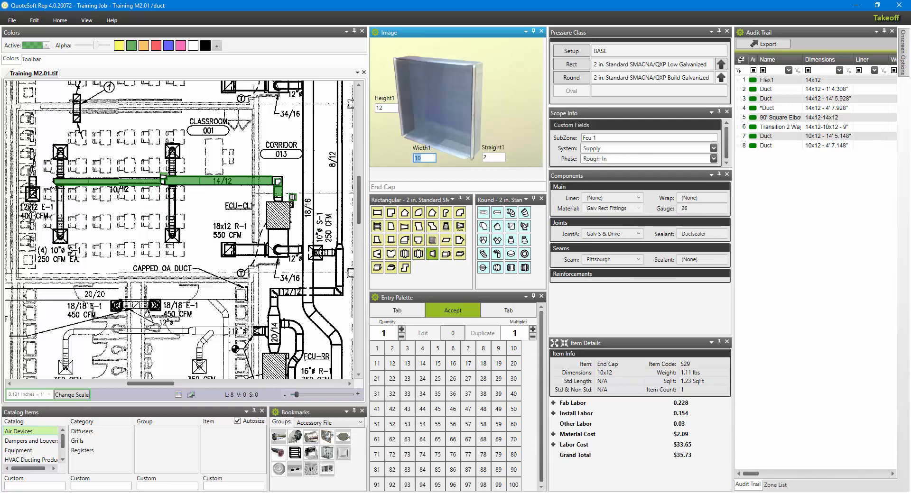
{"action": "left_click", "coordinate": [53, 182]}
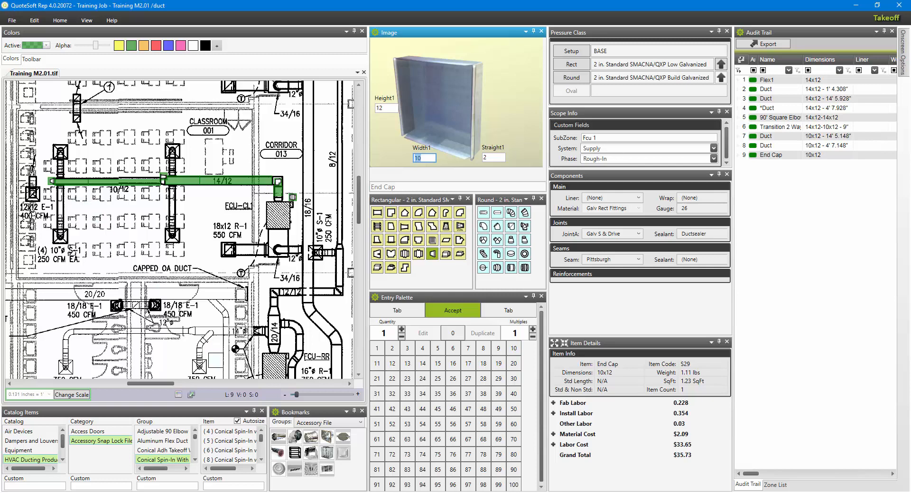
Place four 10-inch Conical Spin-In w/Damper takeoffs on the main, one at each diffuser branch.
{"action": "left_click", "coordinate": [311, 438]}
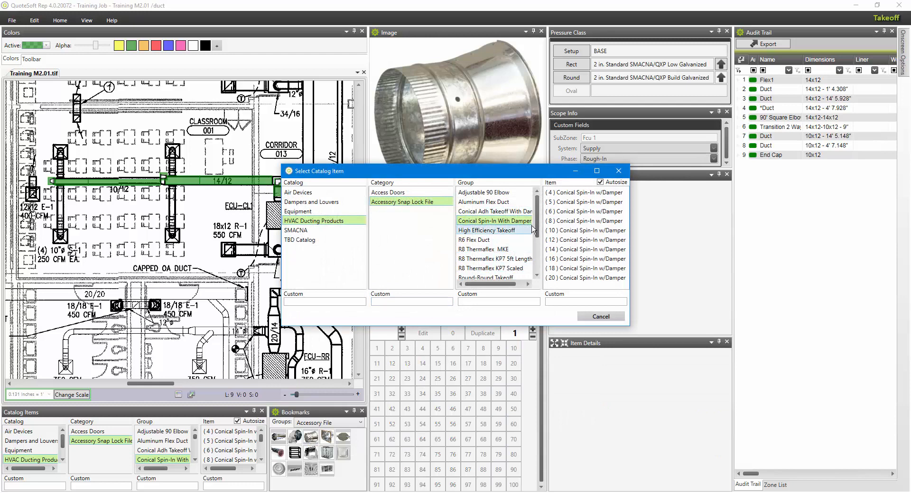
{"action": "left_click", "coordinate": [561, 231]}
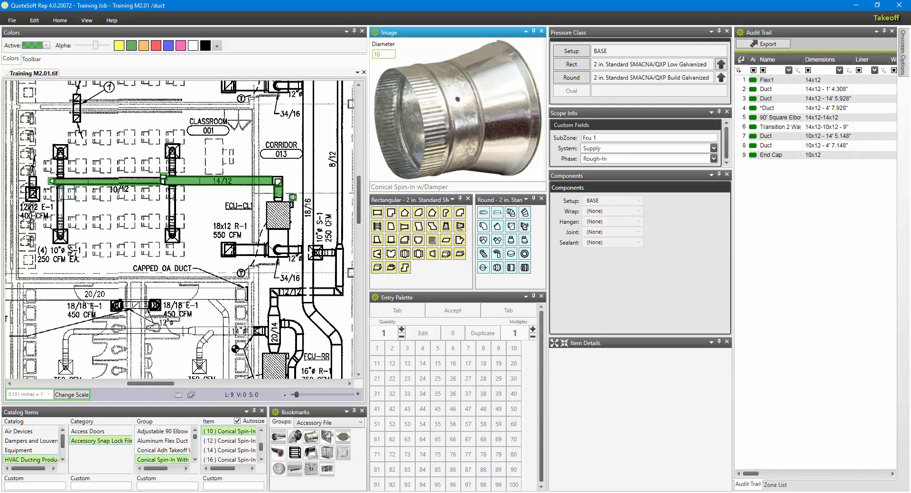
{"action": "left_click", "coordinate": [65, 193]}
{"action": "left_click", "coordinate": [66, 175]}
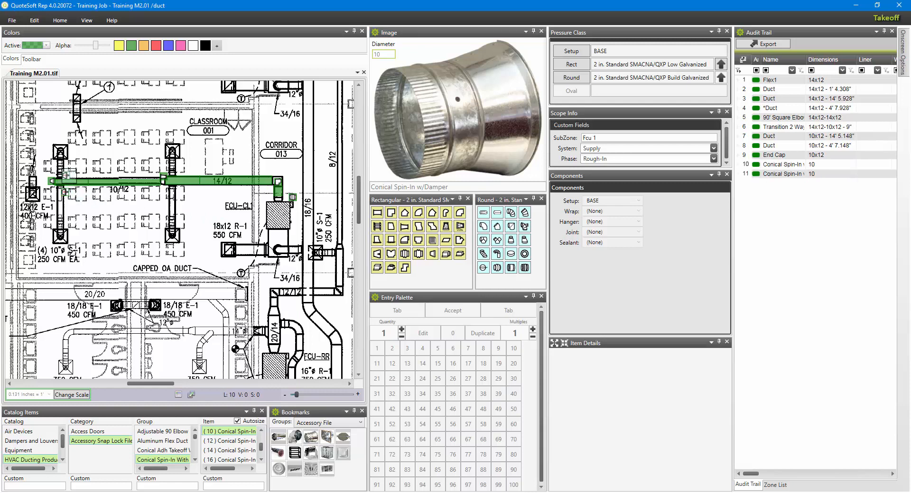
{"action": "left_click", "coordinate": [176, 172]}
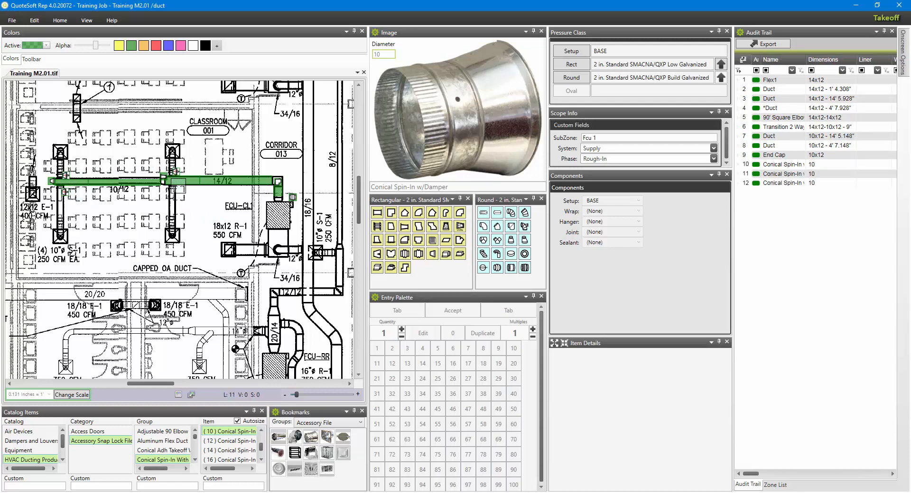
{"action": "left_click", "coordinate": [177, 190]}
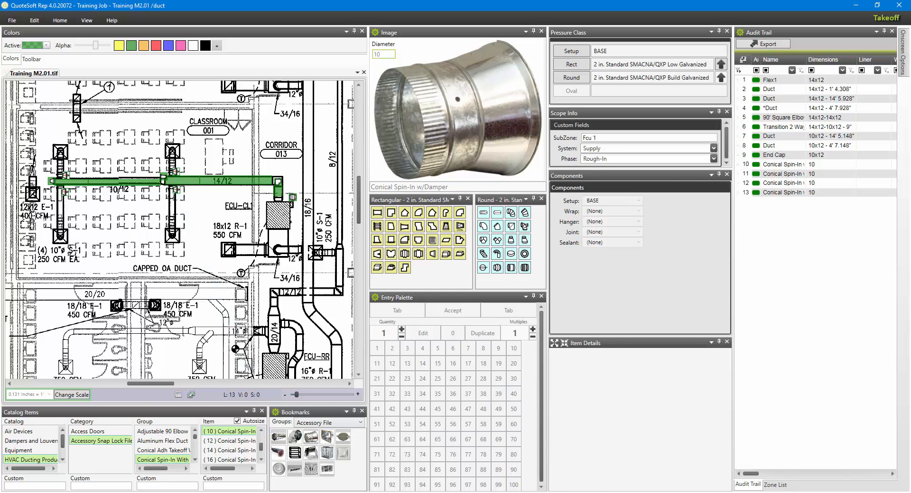
Draw 10-inch Snap Lock Pipe about 3.95' long on each of the two lower diffuser branches.
{"action": "left_click", "coordinate": [278, 437]}
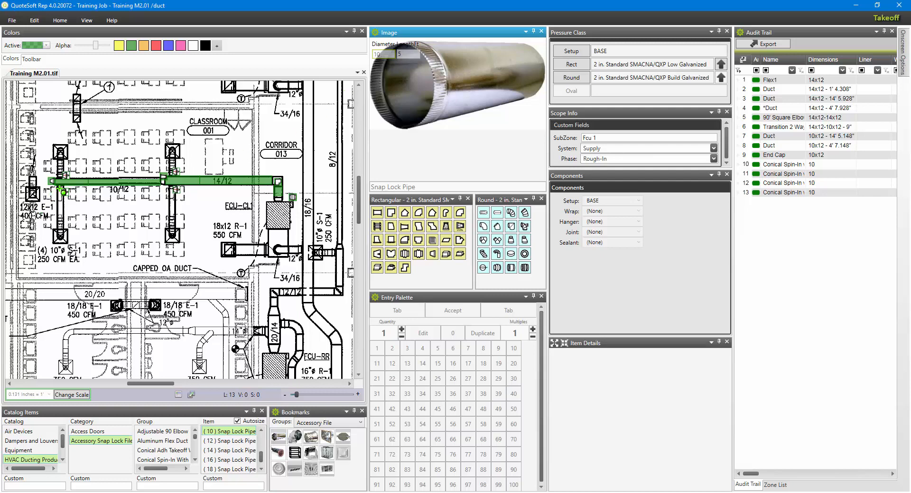
{"action": "left_click", "coordinate": [63, 192]}
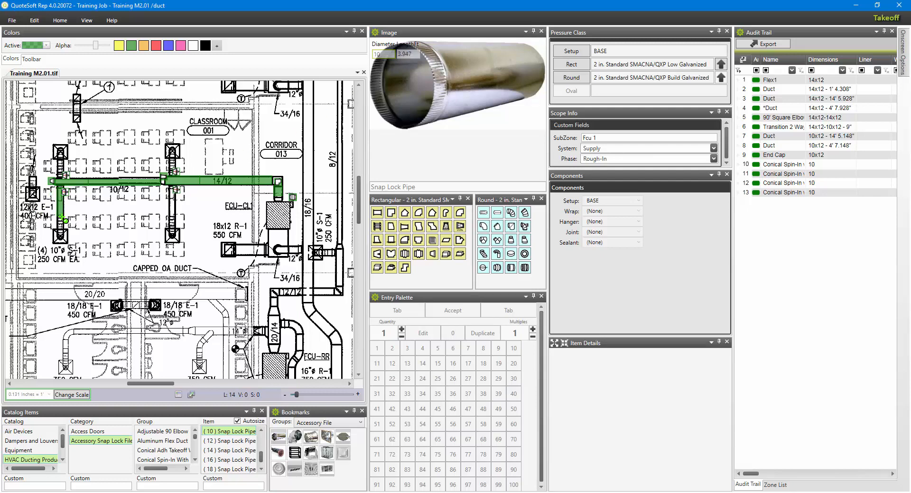
{"action": "left_click", "coordinate": [63, 219]}
{"action": "left_click", "coordinate": [175, 191]}
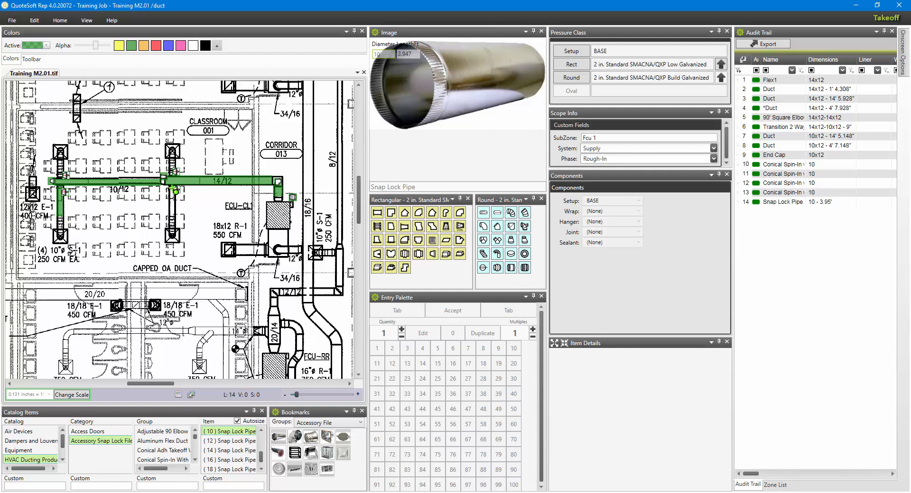
{"action": "left_click", "coordinate": [175, 220]}
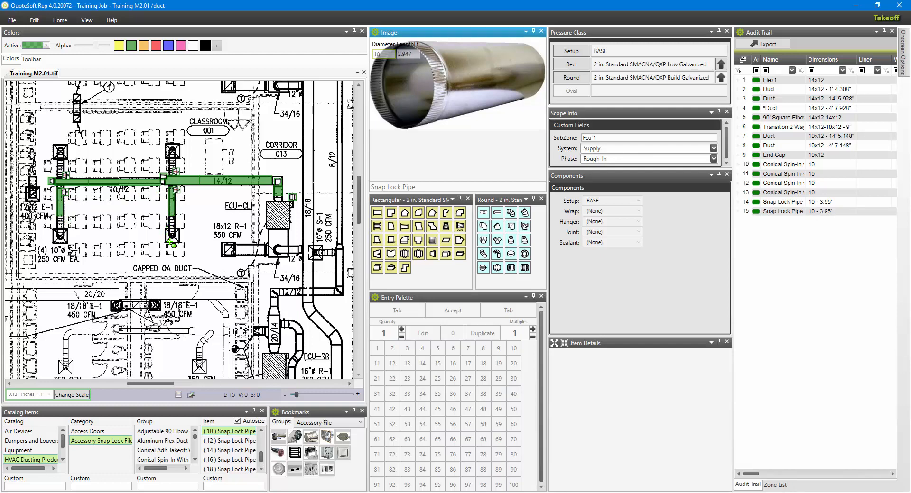
Place a 5' length of 10-inch R 6 Flex Duct on each of the four diffuser branches.
{"action": "left_click", "coordinate": [278, 453]}
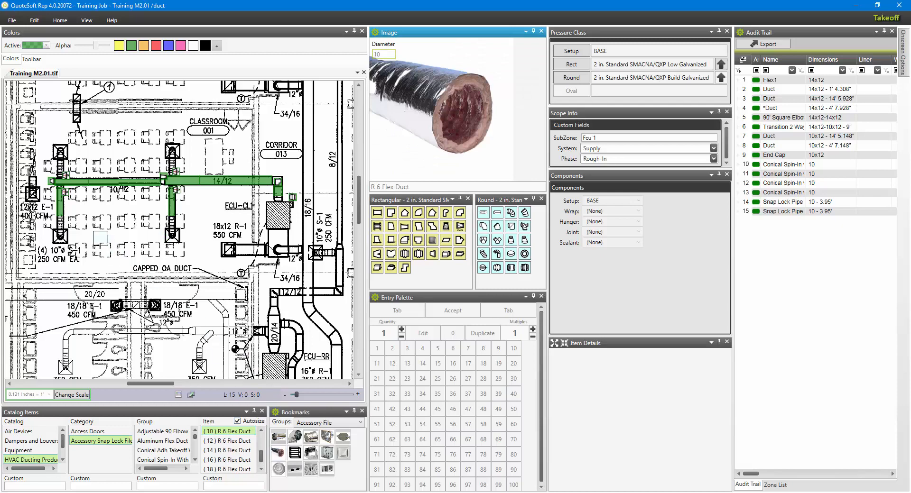
{"action": "left_click", "coordinate": [60, 225]}
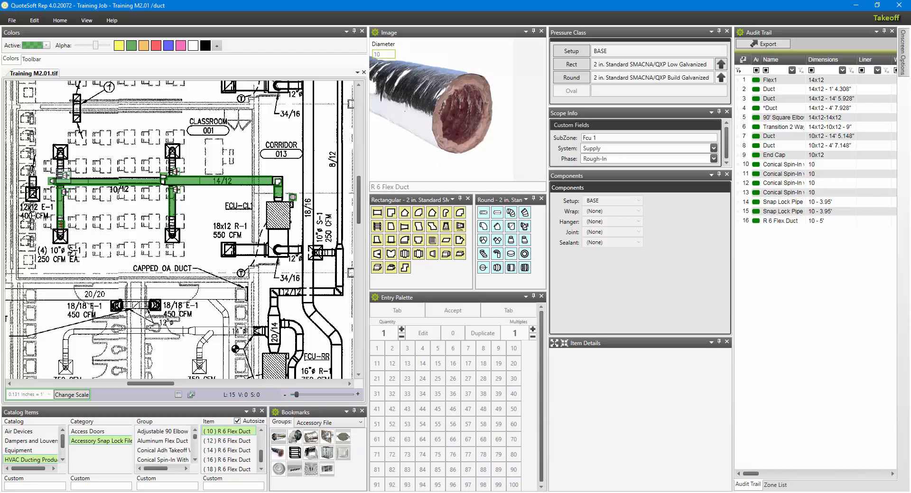
{"action": "left_click", "coordinate": [61, 169]}
{"action": "left_click", "coordinate": [172, 168]}
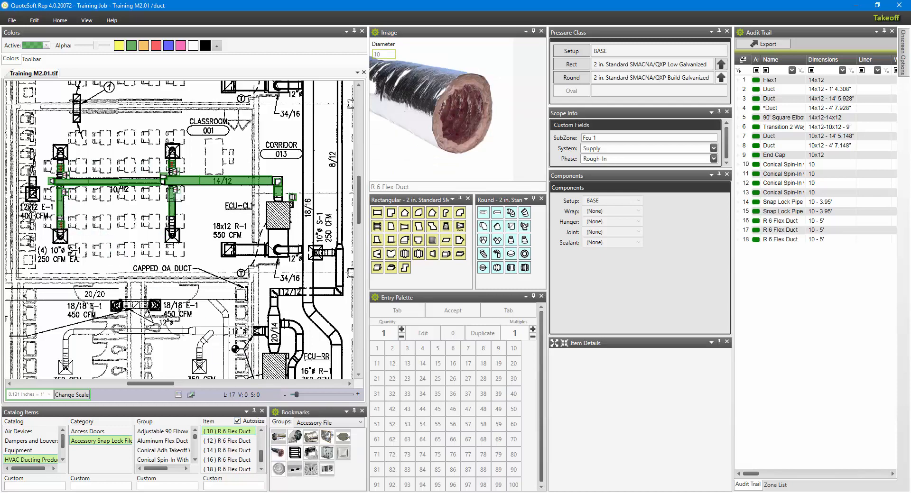
{"action": "left_click", "coordinate": [172, 225]}
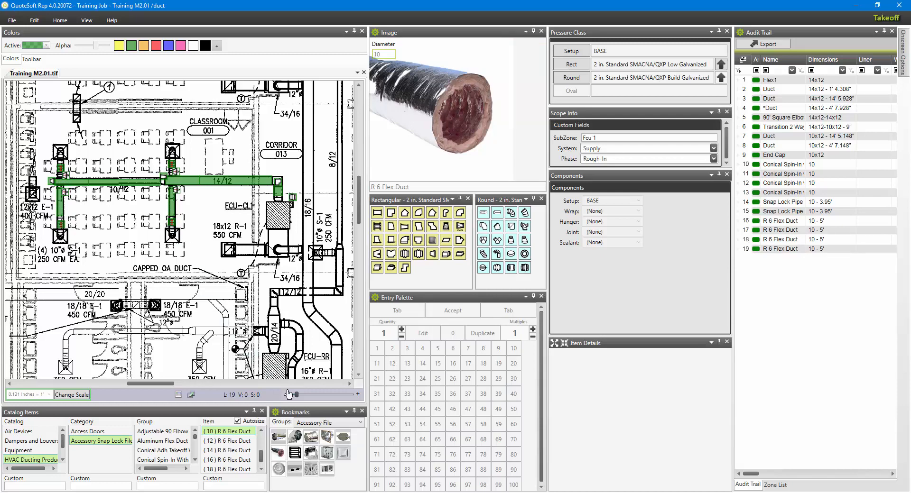
Place a 10-inch 2 Cone Diffuser at each of the four classroom diffuser locations.
{"action": "left_click", "coordinate": [343, 453]}
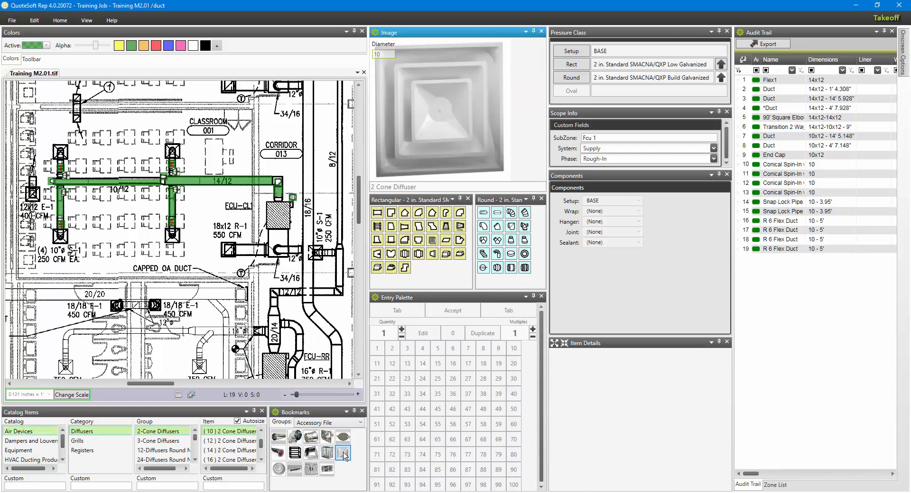
{"action": "left_click", "coordinate": [172, 235]}
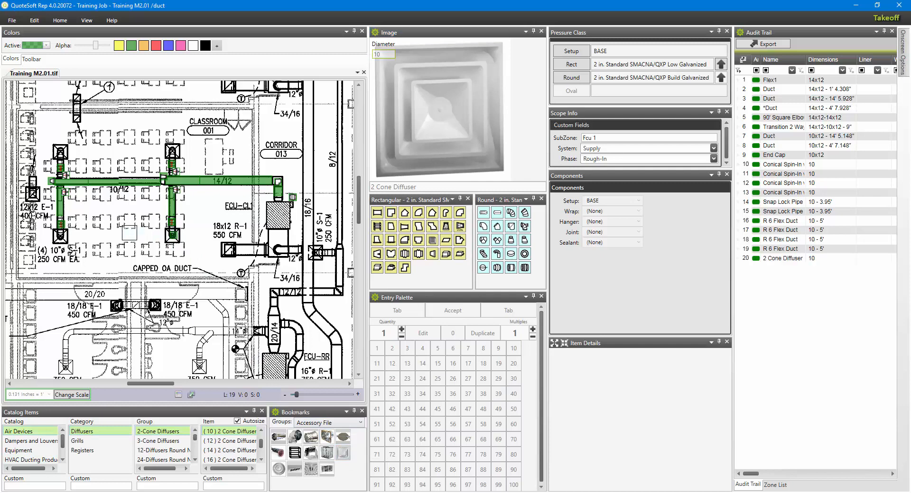
{"action": "left_click", "coordinate": [60, 235]}
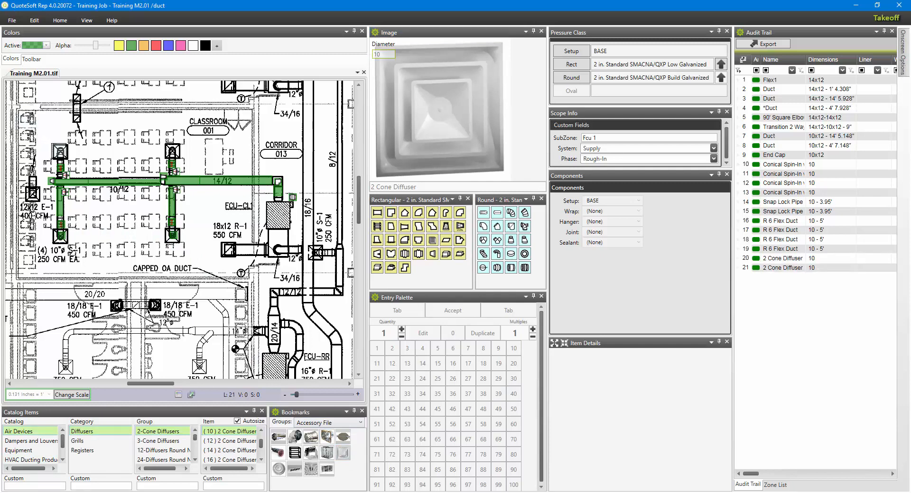
{"action": "left_click", "coordinate": [61, 152]}
{"action": "left_click", "coordinate": [173, 152]}
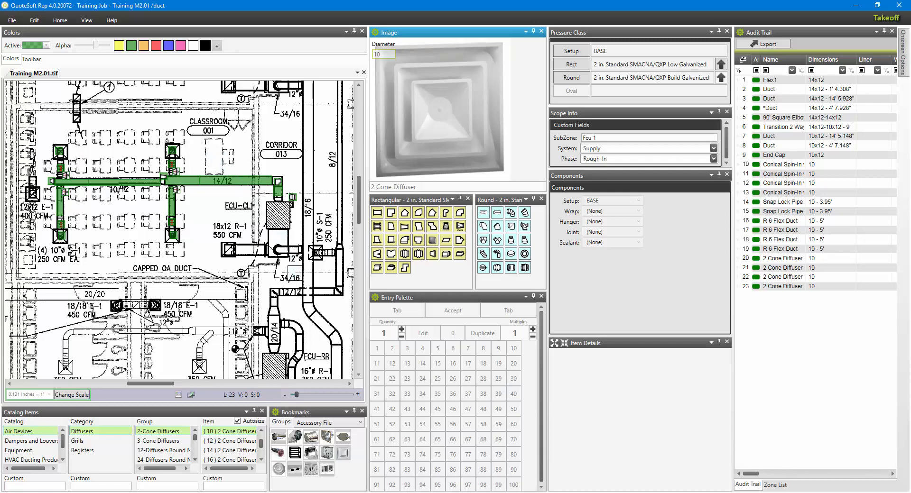
Set the system to Return and place a 34x16 rectangular flex connector beside the lower end of FCU-CL1.
{"action": "left_click", "coordinate": [404, 255]}
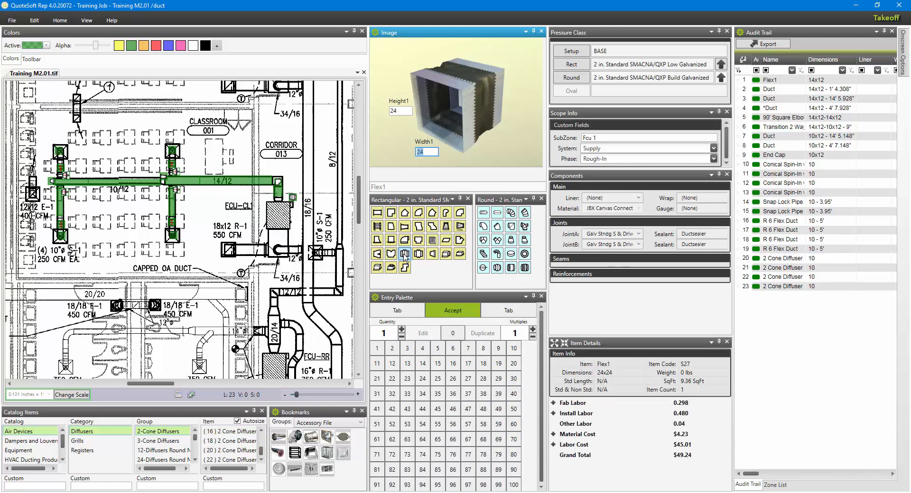
{"action": "left_click", "coordinate": [422, 395]}
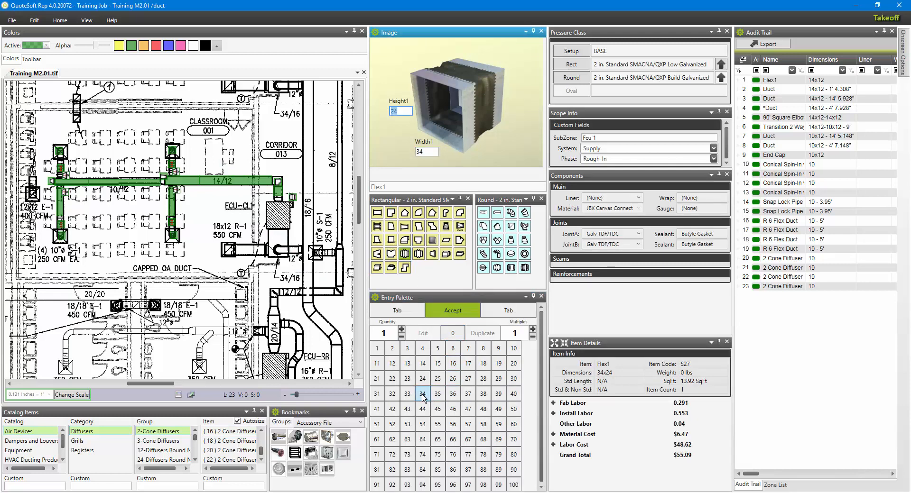
{"action": "left_click", "coordinate": [453, 365]}
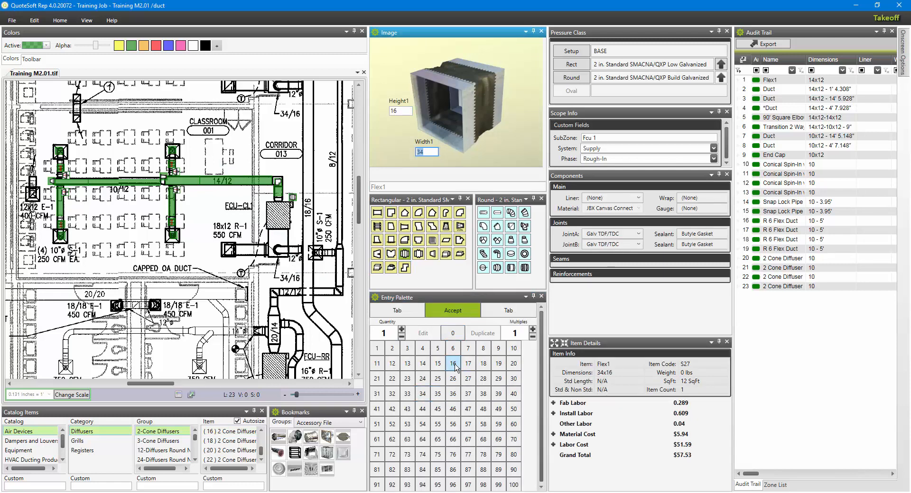
{"action": "left_click", "coordinate": [714, 151]}
{"action": "left_click", "coordinate": [627, 173]}
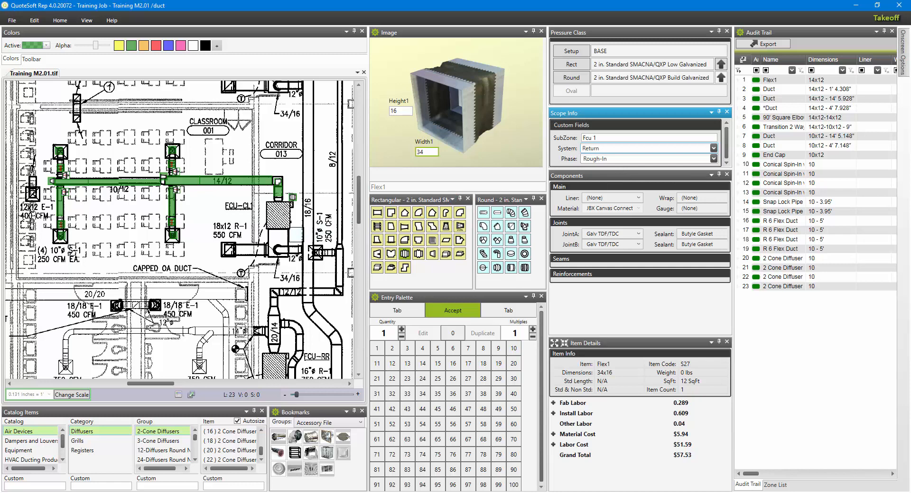
{"action": "left_click", "coordinate": [296, 235]}
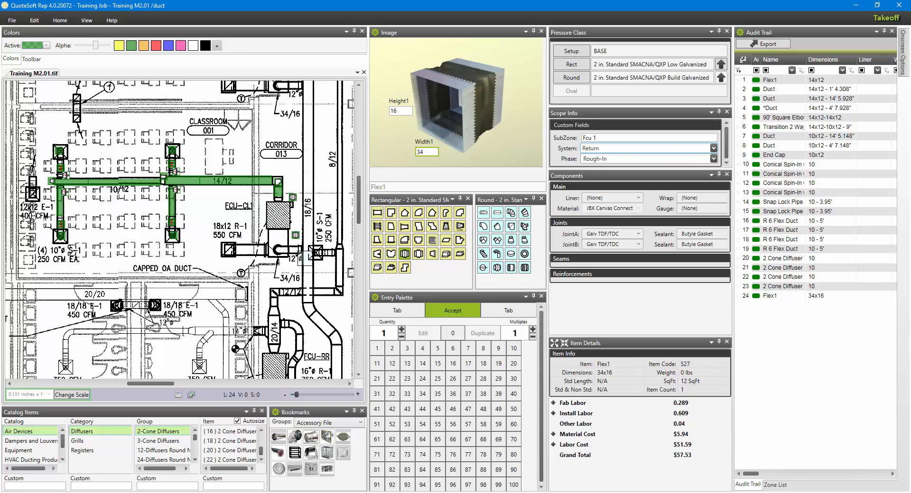
Draw 34x16 return duct about 3' 5.9" long below FCU-CL1 and close its lower end with a 34x16 end cap.
{"action": "left_click", "coordinate": [377, 215]}
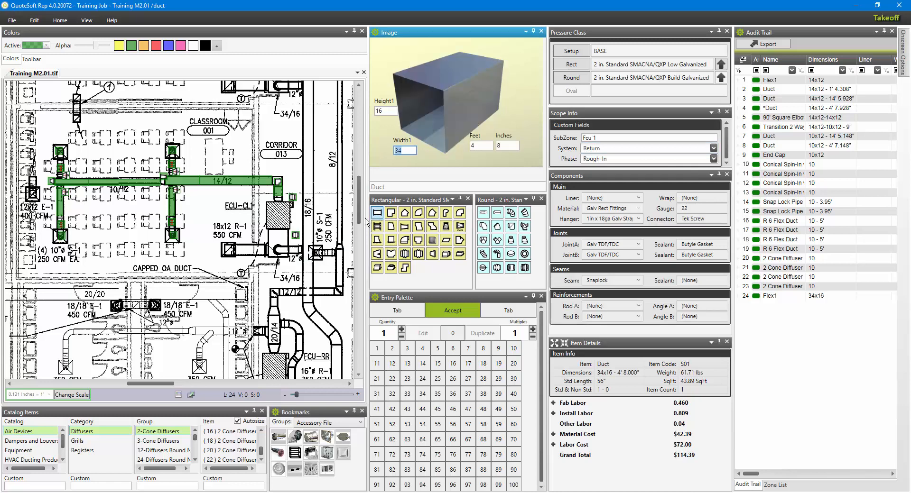
{"action": "left_click_drag", "start_coordinate": [279, 233], "coordinate": [279, 262]}
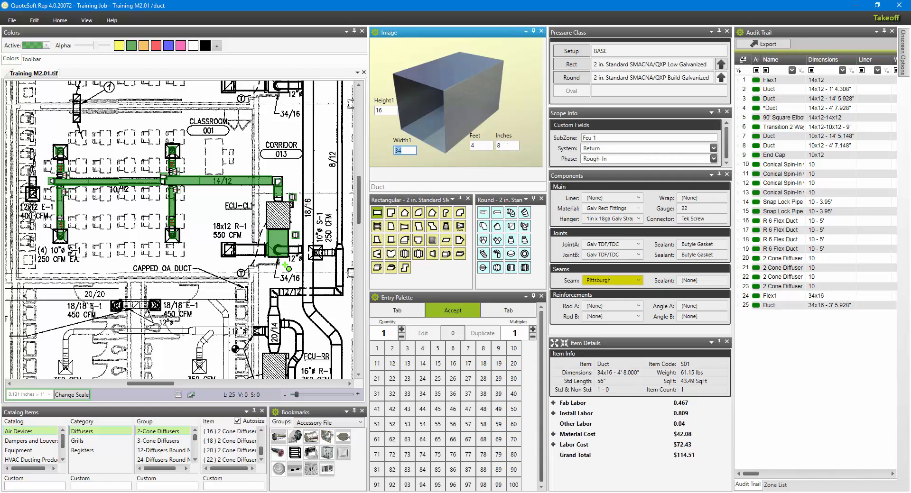
{"action": "left_click", "coordinate": [432, 255]}
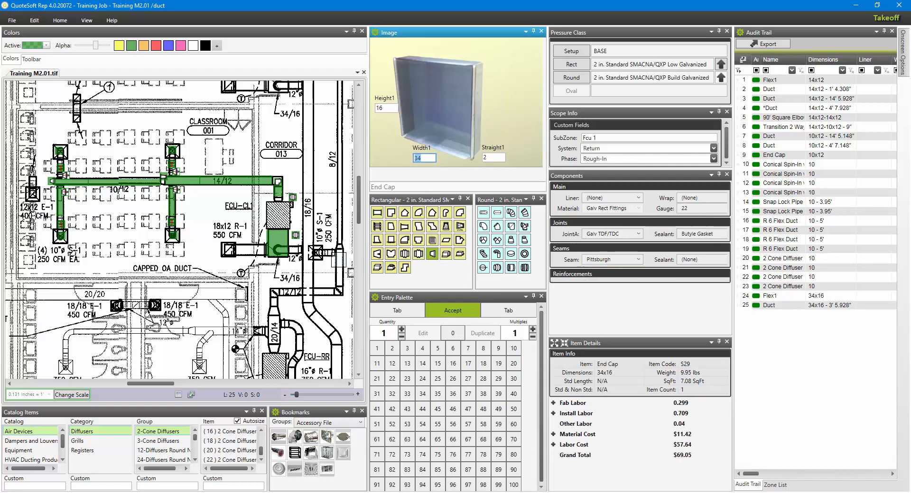
{"action": "left_click", "coordinate": [280, 262]}
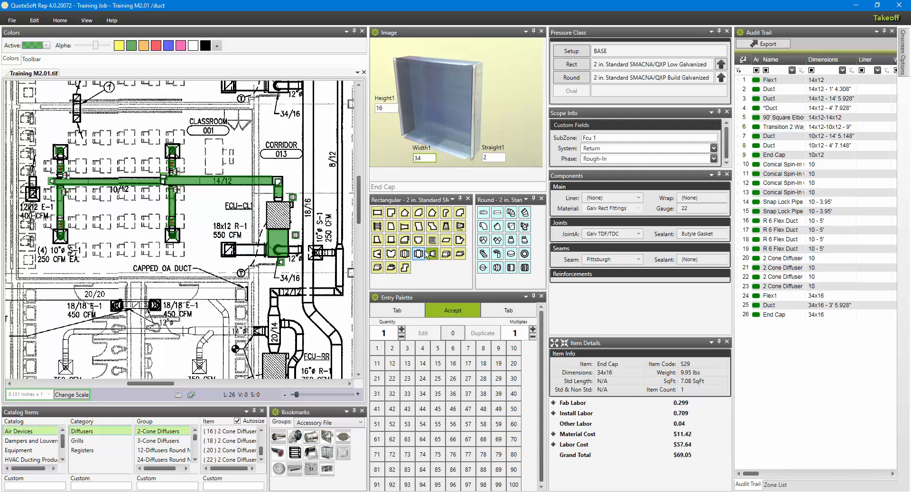
Place an 18x12 Angle Tap In, 6" long, where the R-1 grille branch meets the return duct.
{"action": "left_click", "coordinate": [377, 241]}
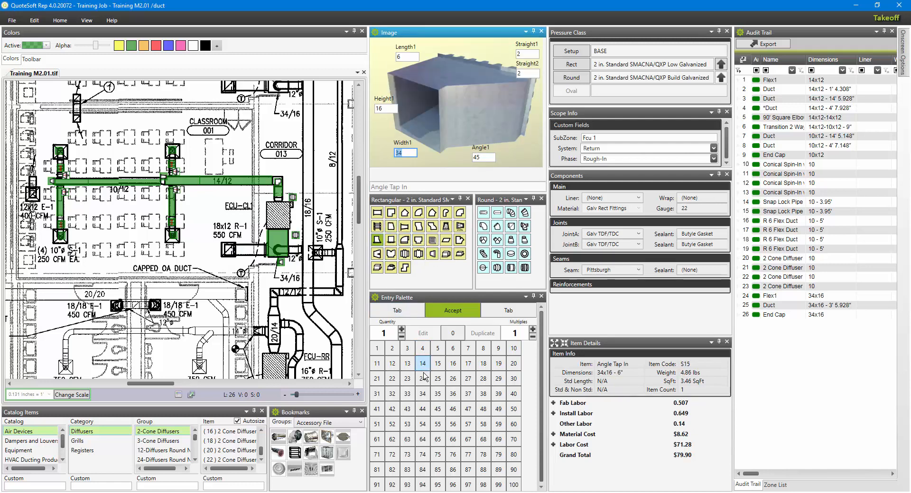
{"action": "left_click", "coordinate": [483, 364]}
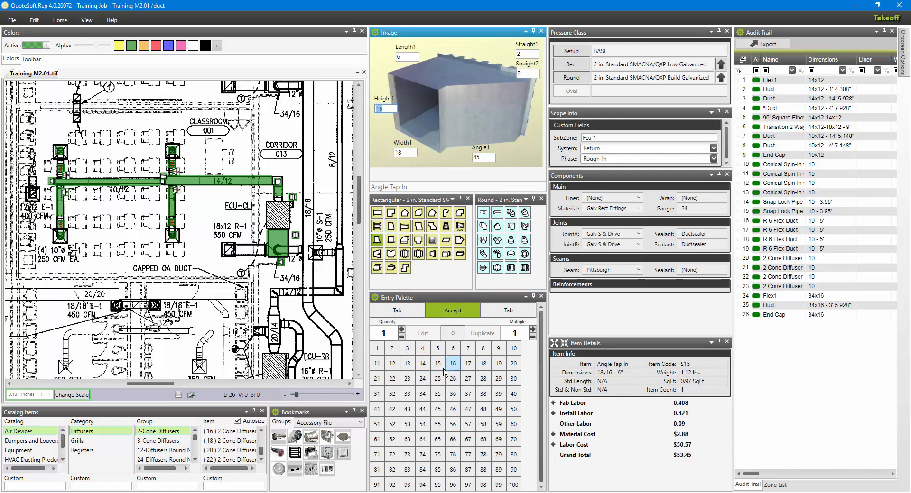
{"action": "left_click", "coordinate": [392, 364]}
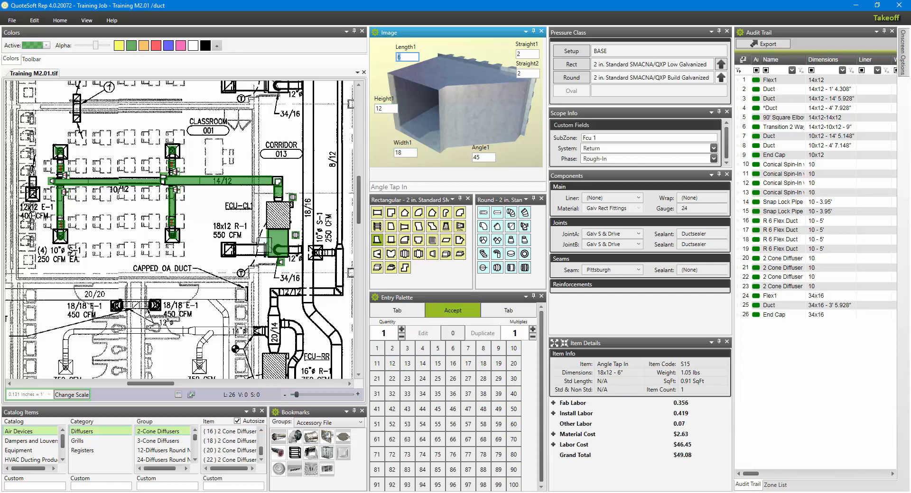
{"action": "left_click", "coordinate": [264, 243]}
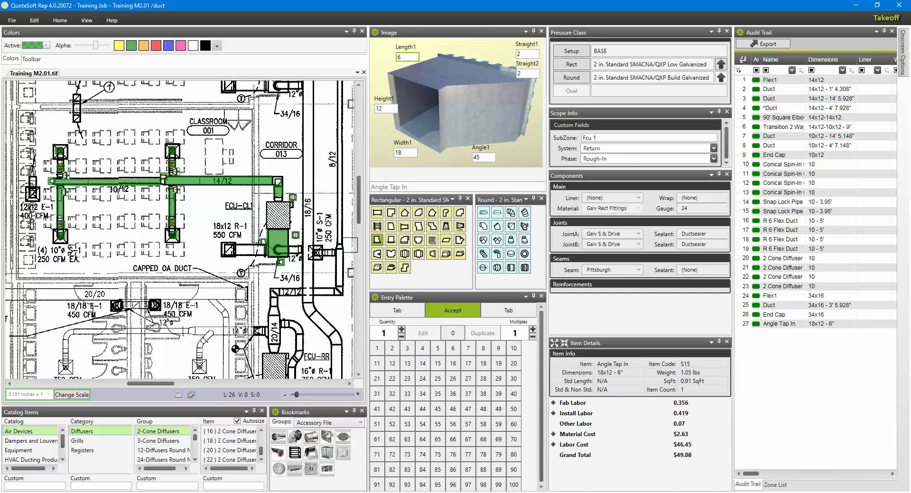
Draw 18x12 duct about 6' 2.5" long from the return duct to the R-1 grille and cap its far end.
{"action": "left_click", "coordinate": [378, 213]}
{"action": "left_click", "coordinate": [270, 255]}
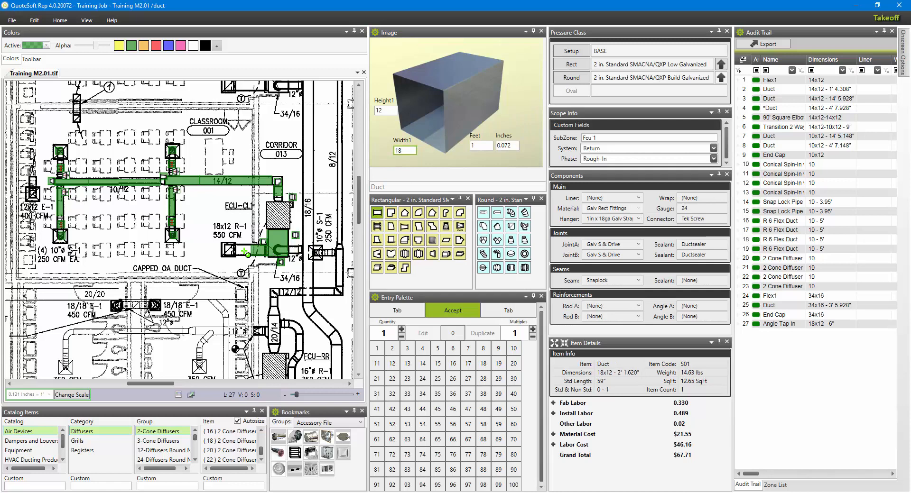
{"action": "left_click", "coordinate": [225, 254]}
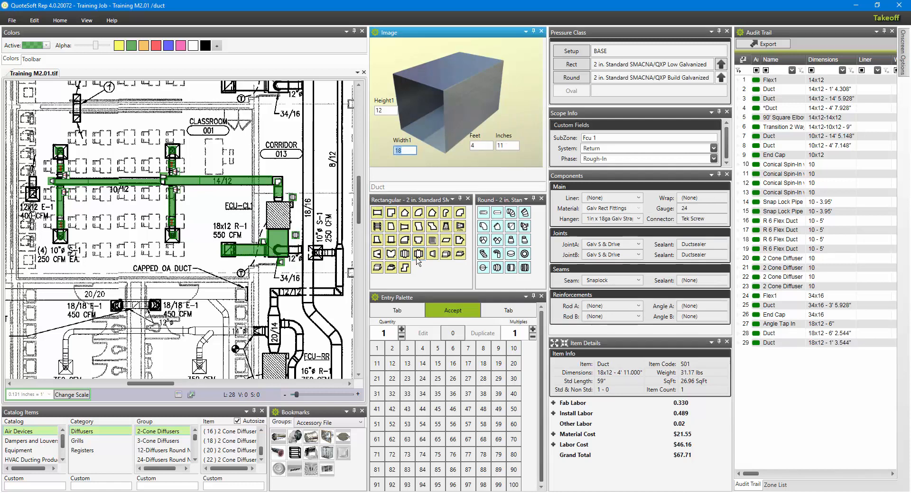
{"action": "left_click", "coordinate": [432, 254]}
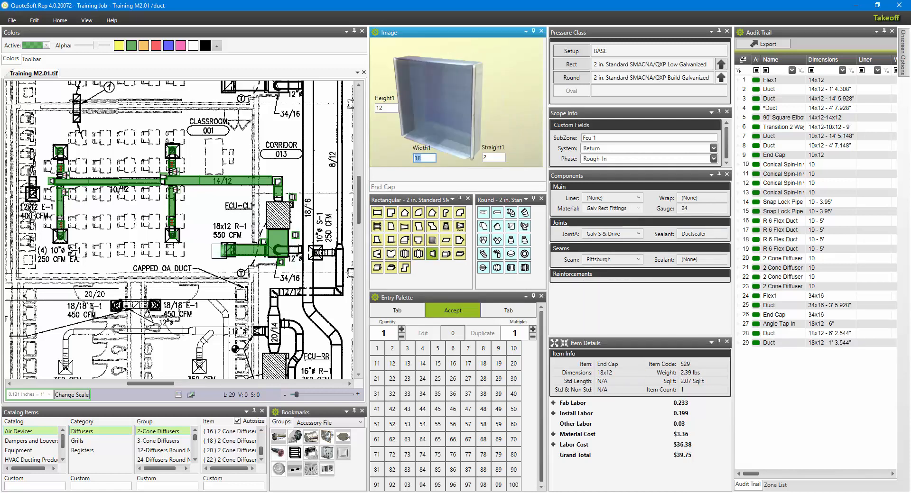
{"action": "left_click", "coordinate": [221, 251]}
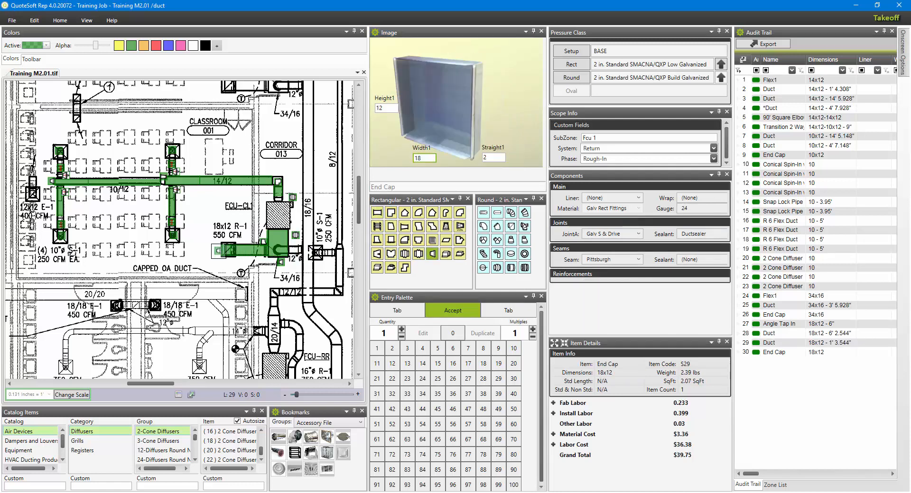
Place an 18x12 rectangular volume damper beside the tap on the R-1 return branch.
{"action": "left_click", "coordinate": [377, 228]}
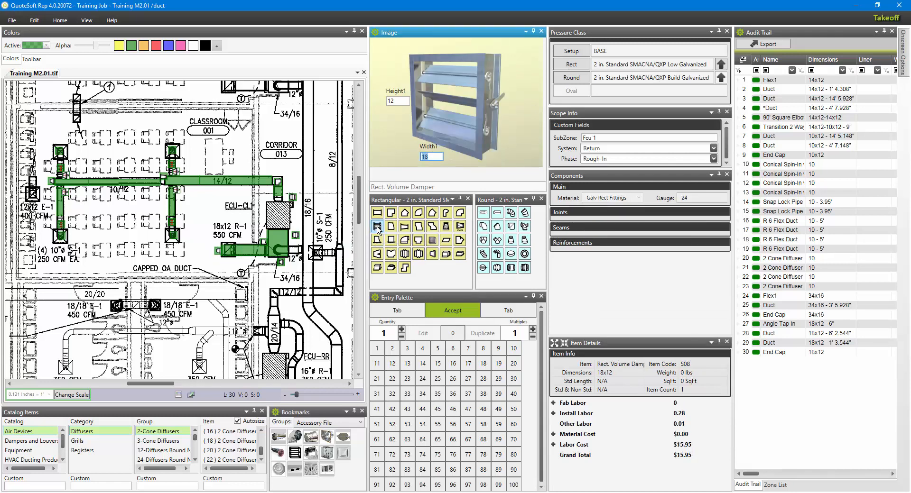
{"action": "left_click", "coordinate": [259, 238]}
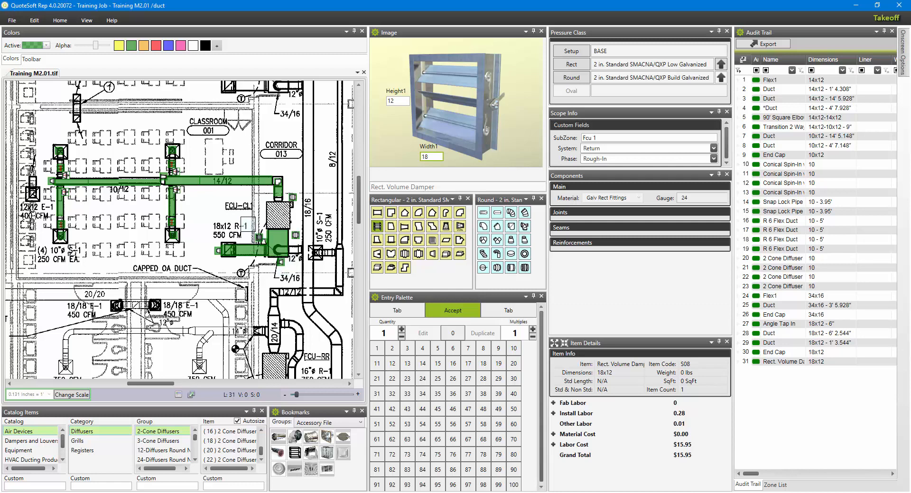
{"action": "key", "text": "Escape"}
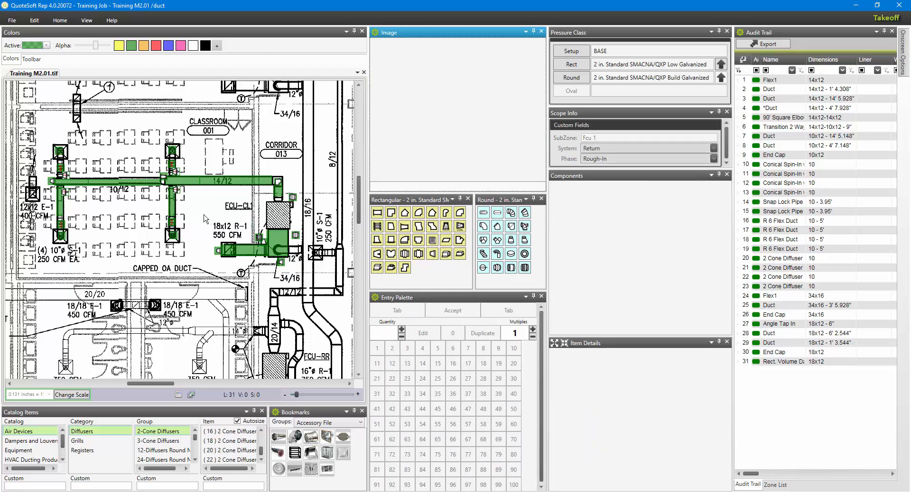
Select all return-side takeoff items at FCU-CL1 and recolour them yellow.
{"action": "left_click_drag", "start_coordinate": [205, 219], "coordinate": [312, 288]}
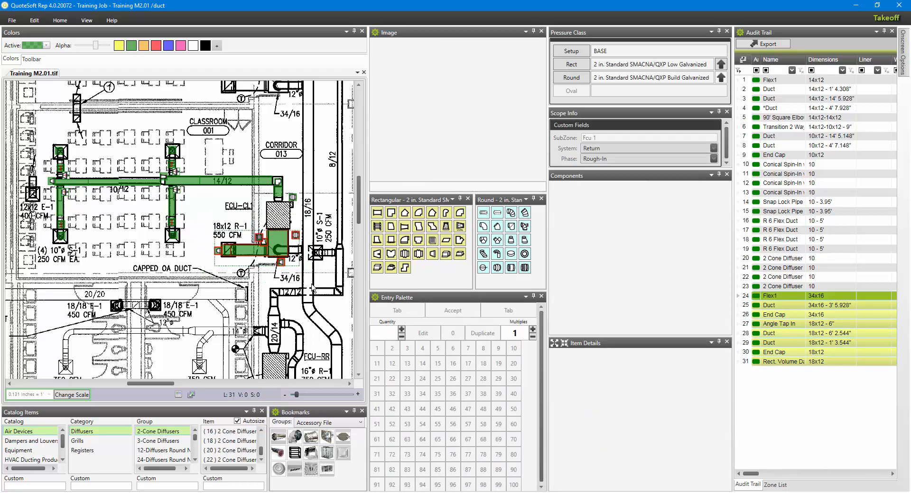
{"action": "left_click", "coordinate": [121, 48]}
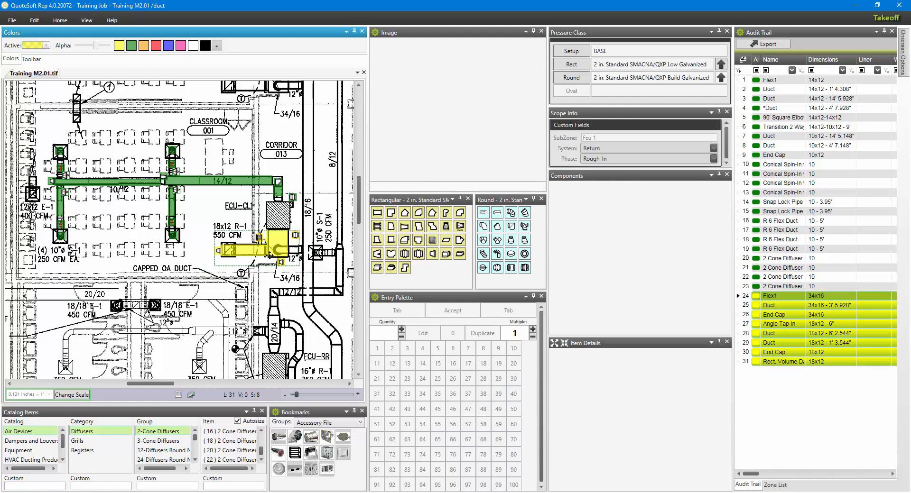
{"action": "left_click", "coordinate": [277, 281]}
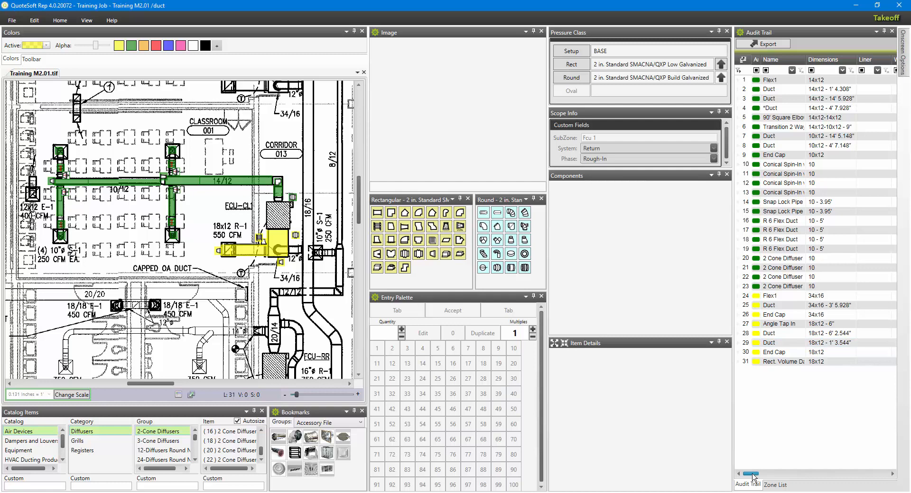
Leave the takeoff for the job file, open Analytics, and create the Training Job Excel report for all zones from QS Rep Report.xlsm.
{"action": "mouse_move", "coordinate": [757, 473]}
{"action": "left_mouse_down"}
{"action": "mouse_move", "coordinate": [829, 480]}
{"action": "mouse_move", "coordinate": [751, 479]}
{"action": "left_mouse_up"}
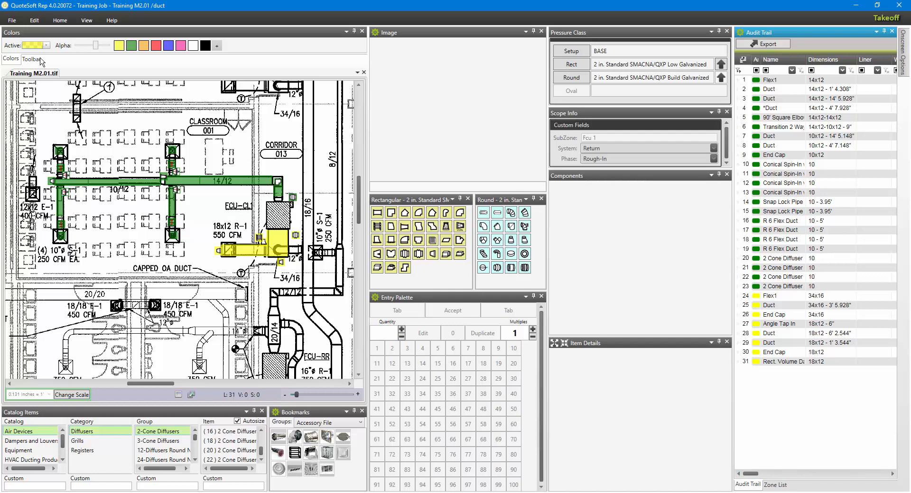
{"action": "left_click", "coordinate": [11, 20]}
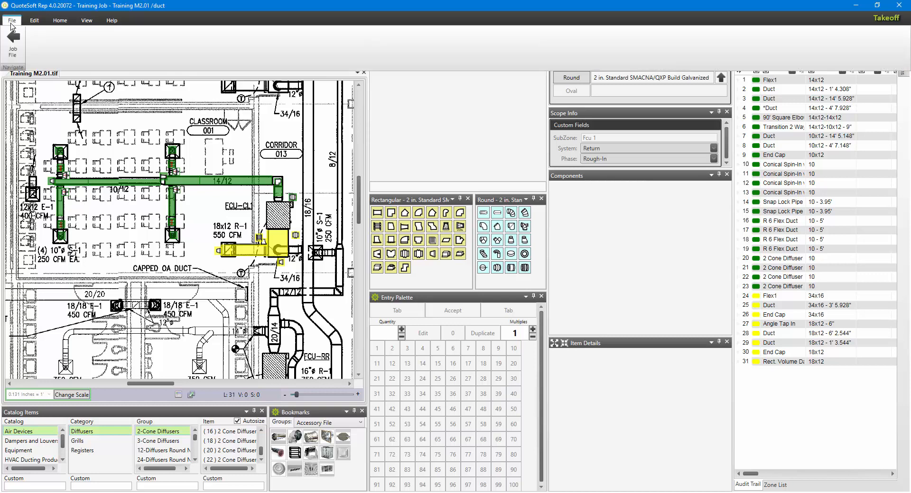
{"action": "left_click", "coordinate": [12, 47]}
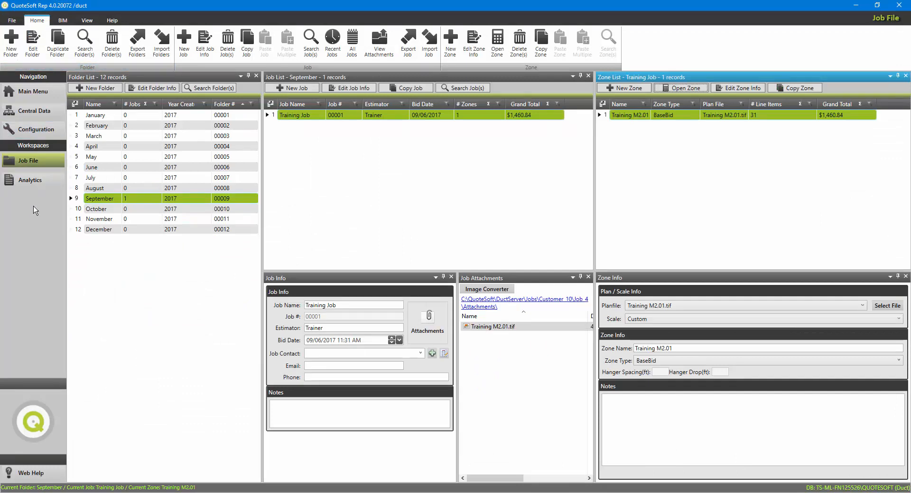
{"action": "left_click", "coordinate": [32, 181]}
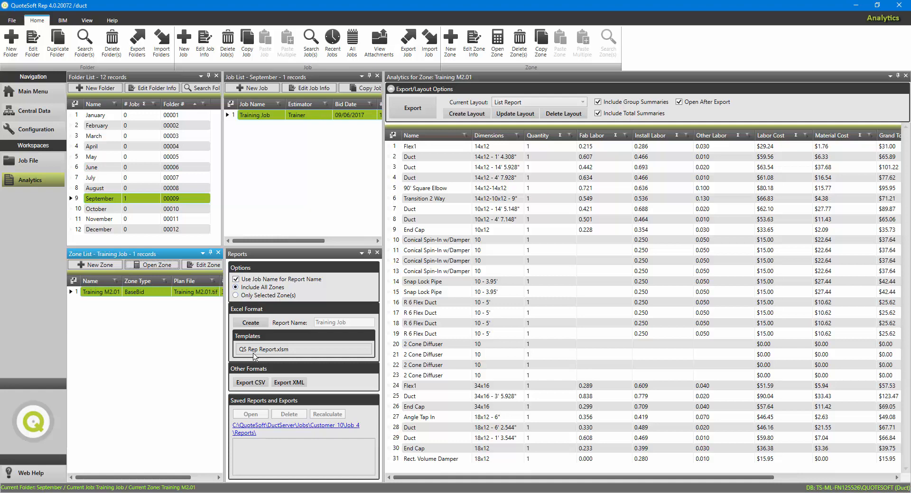
{"action": "left_click", "coordinate": [253, 326]}
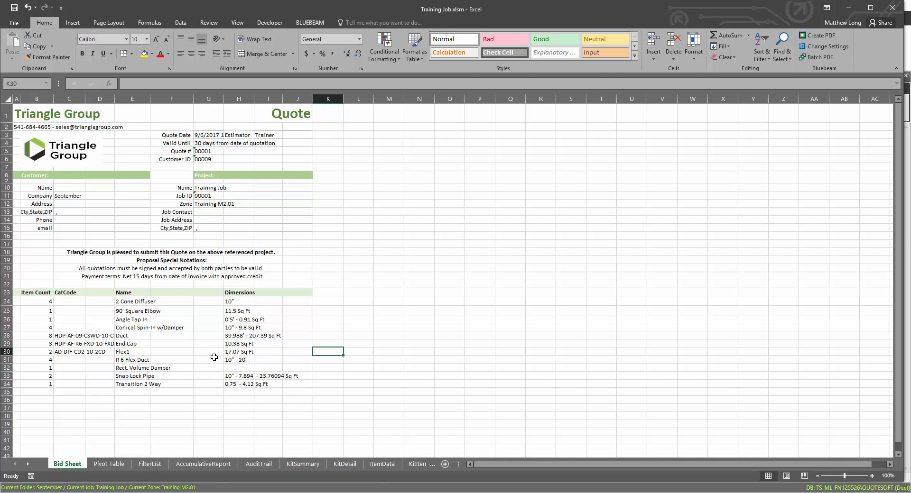
Filter the FilterList sheet's Name column to 90' Square Elbow, Duct and End Cap, and display the AccumulativeReport sheet.
{"action": "left_click", "coordinate": [151, 465]}
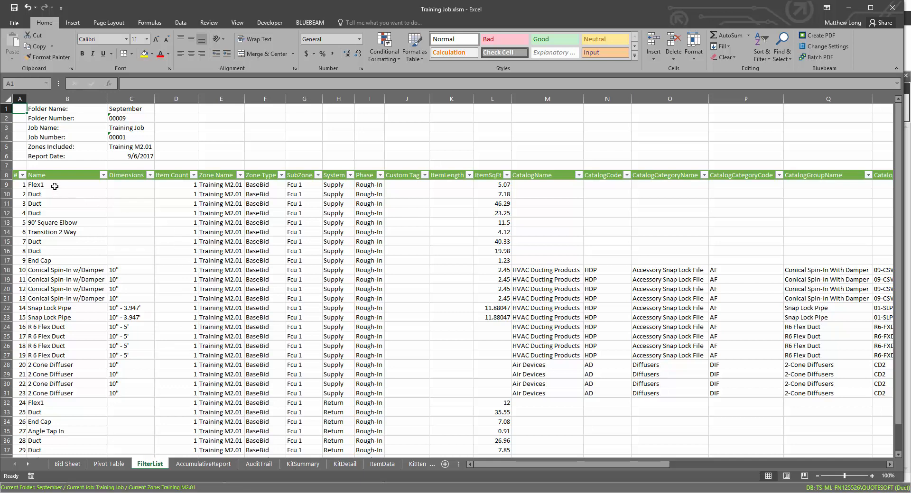
{"action": "left_click", "coordinate": [103, 176]}
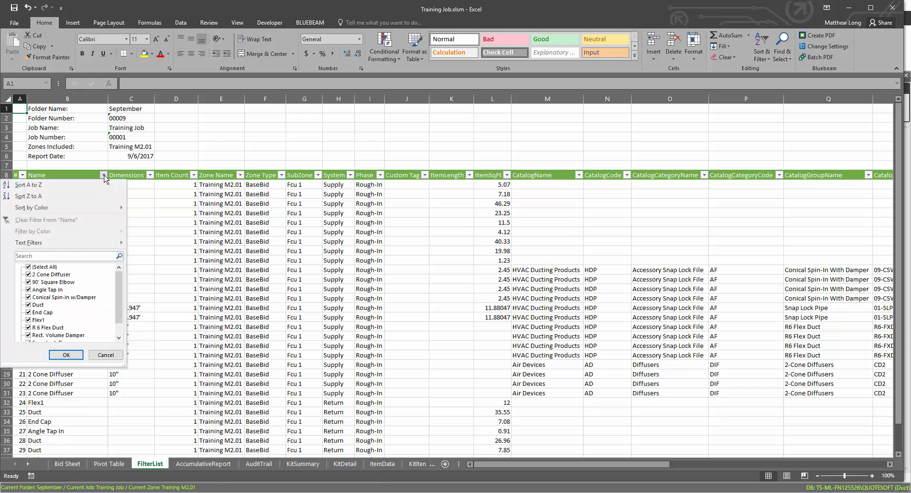
{"action": "left_click", "coordinate": [34, 268]}
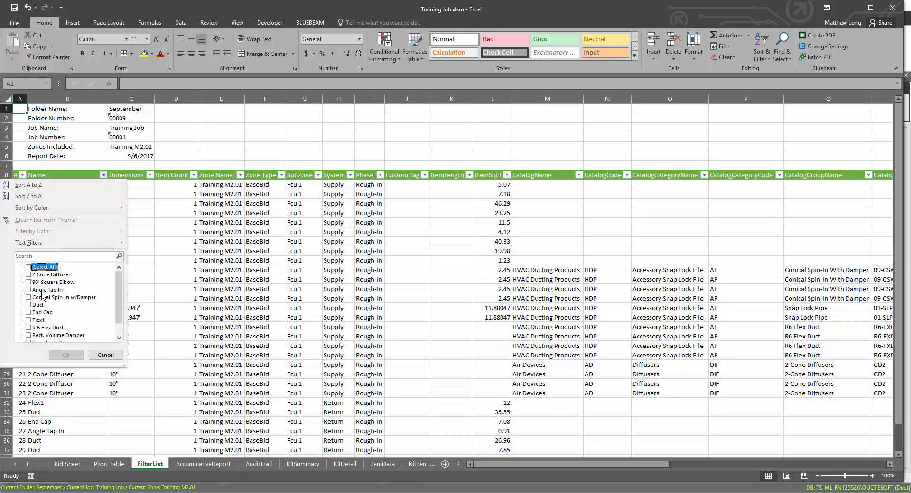
{"action": "left_click", "coordinate": [29, 306]}
{"action": "left_click", "coordinate": [29, 314]}
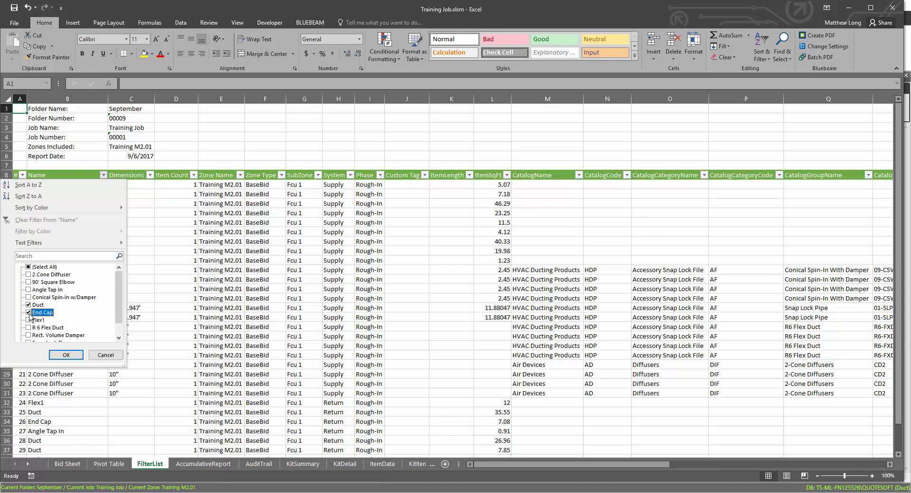
{"action": "left_click", "coordinate": [28, 283]}
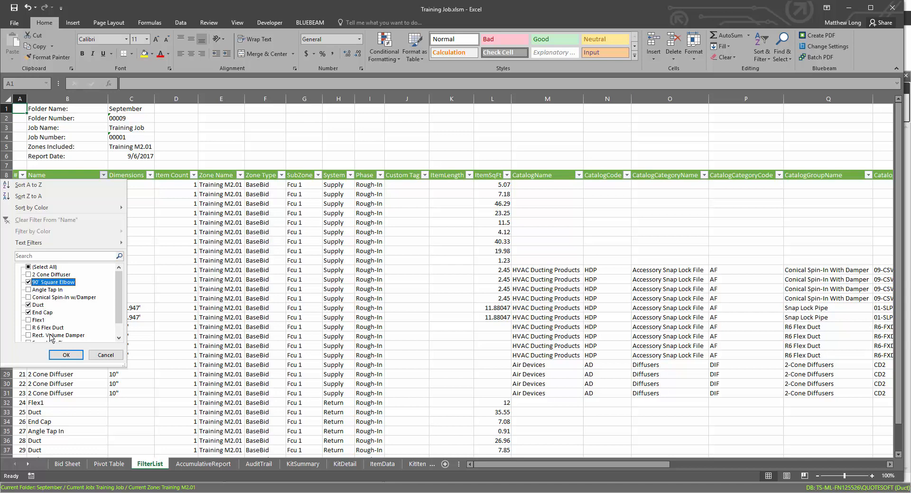
{"action": "left_click", "coordinate": [63, 356]}
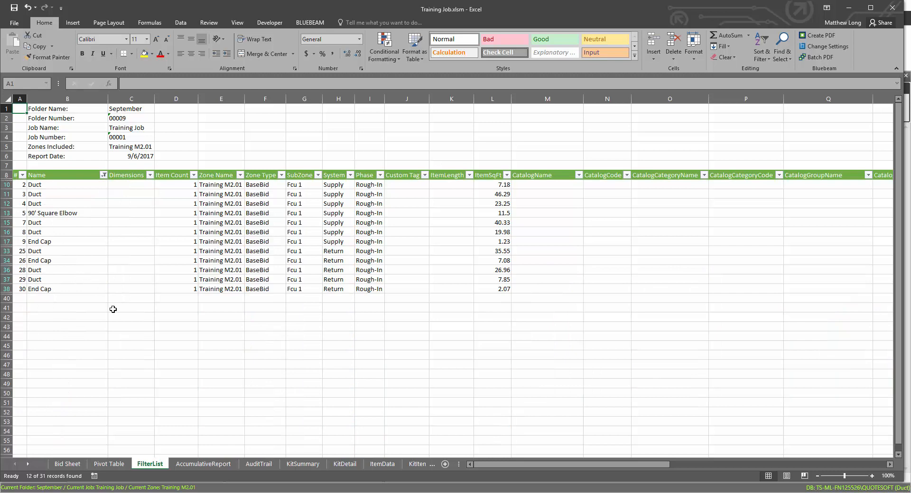
{"action": "left_click", "coordinate": [192, 465]}
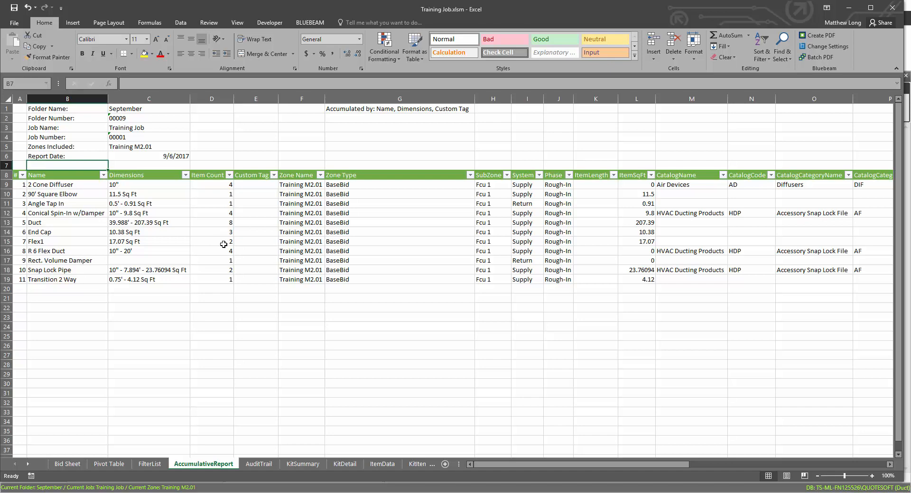
Close the Training Job.xlsm workbook and save its changes.
{"action": "left_click", "coordinate": [891, 12]}
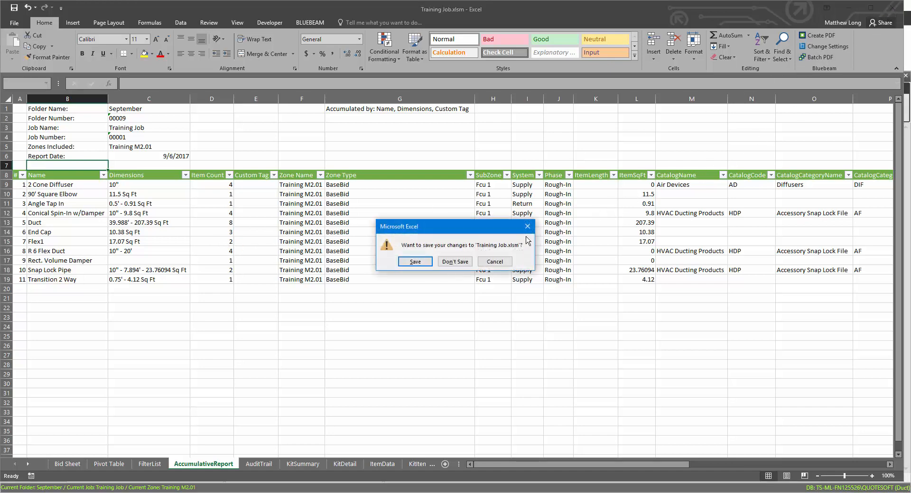
{"action": "left_click", "coordinate": [415, 262]}
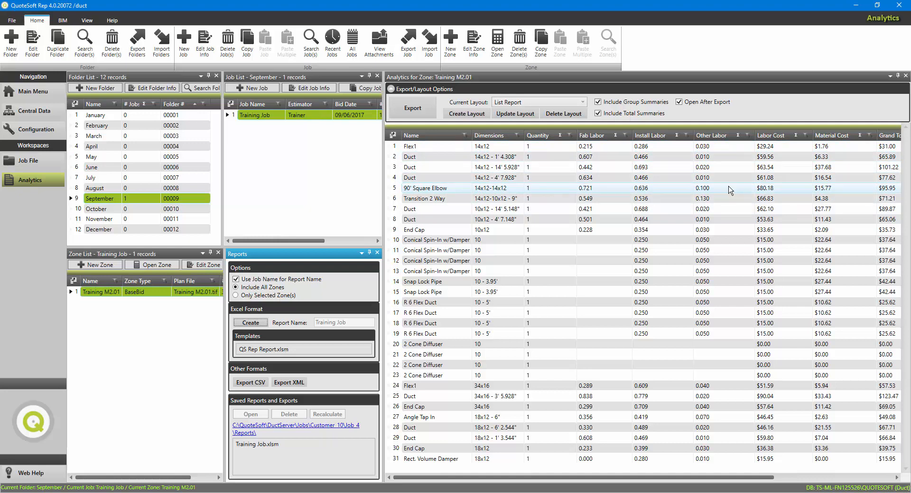
Hide and restore the Name column of the zone analytics list, and open the naming of a new layout and cancel it.
{"action": "left_click", "coordinate": [393, 137]}
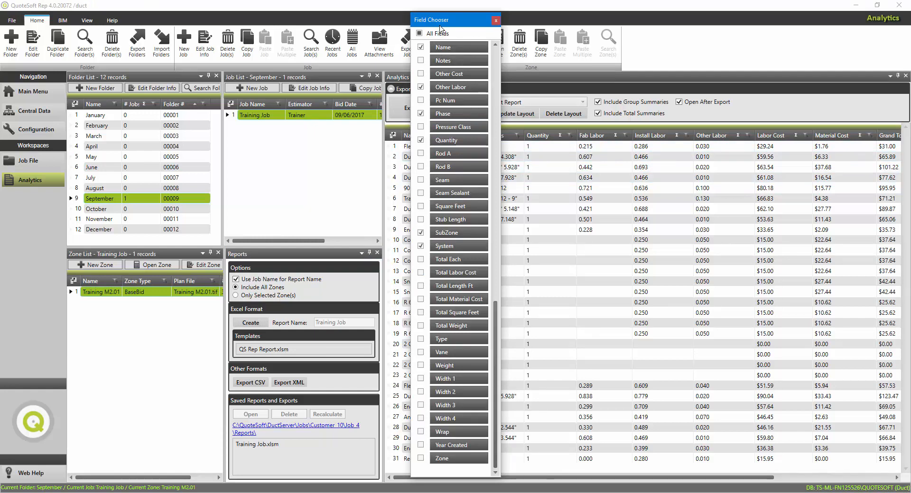
{"action": "left_click_drag", "start_coordinate": [435, 26], "coordinate": [317, 35]}
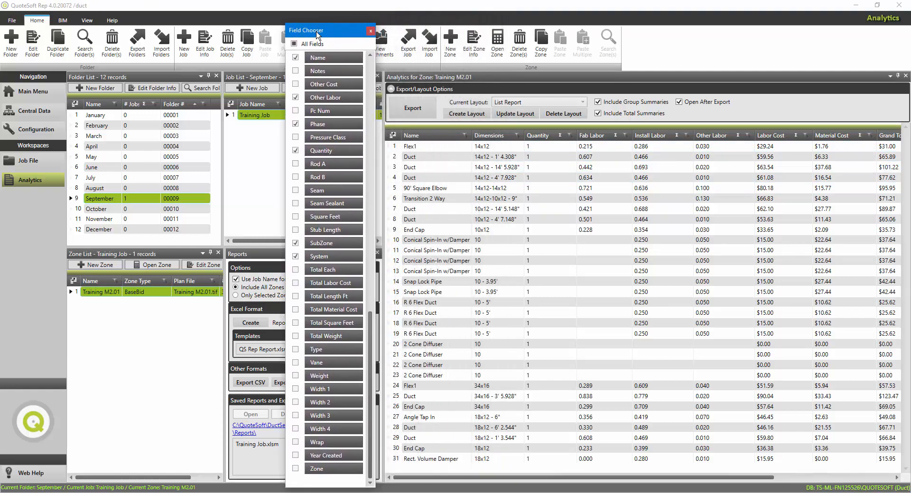
{"action": "left_click", "coordinate": [428, 148]}
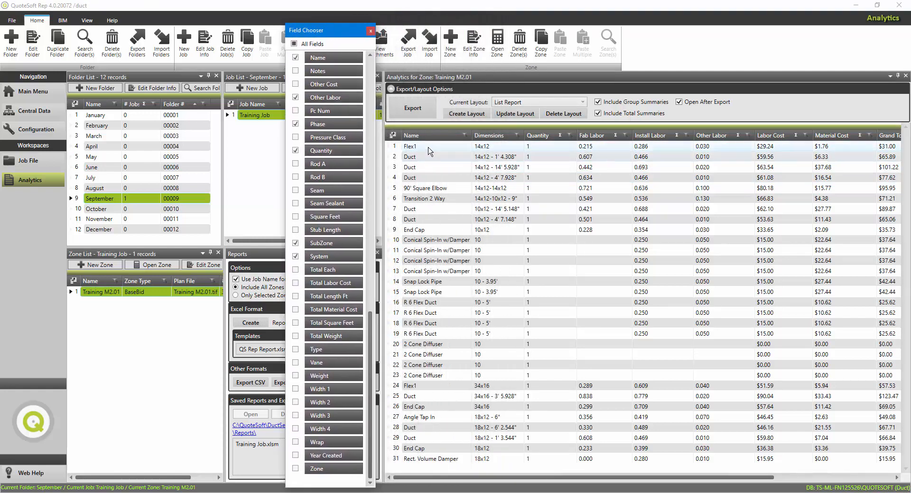
{"action": "left_click", "coordinate": [296, 58]}
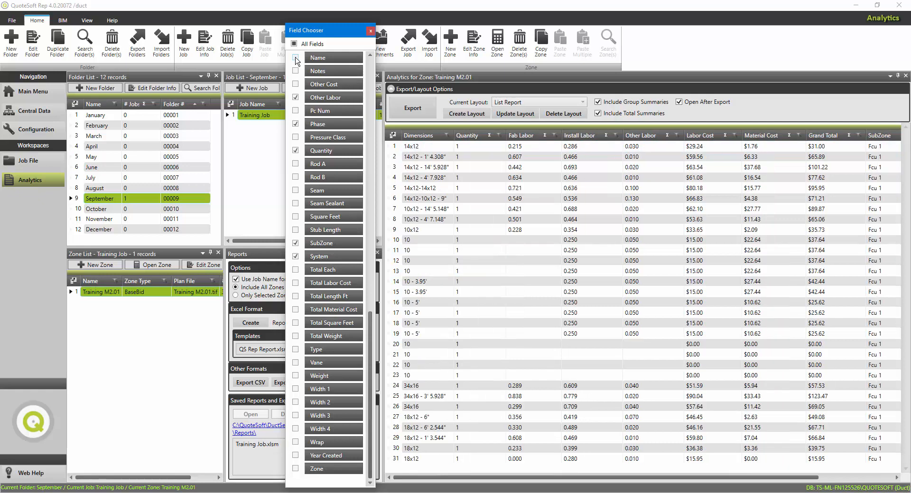
{"action": "left_click", "coordinate": [295, 58]}
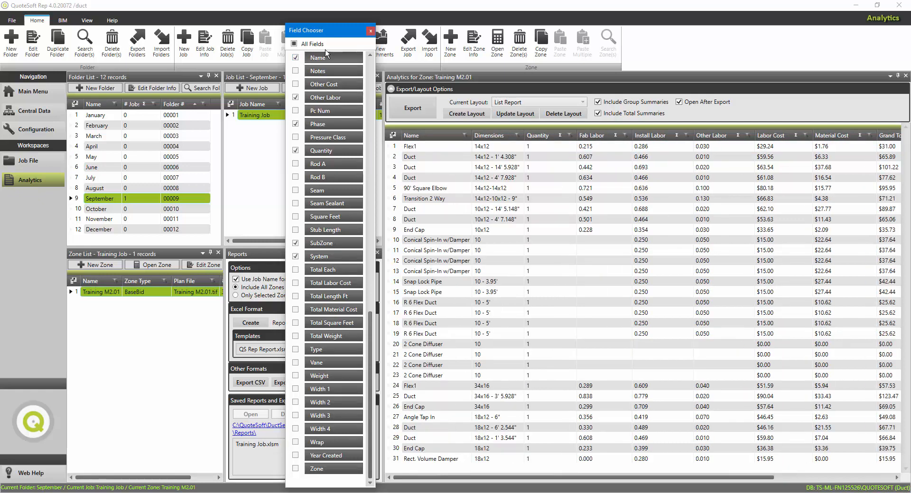
{"action": "left_click", "coordinate": [370, 30]}
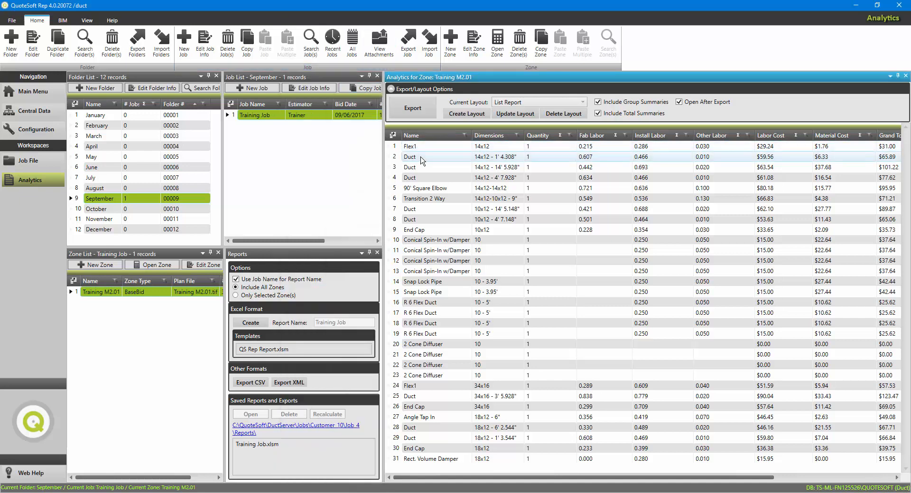
{"action": "left_click", "coordinate": [466, 115]}
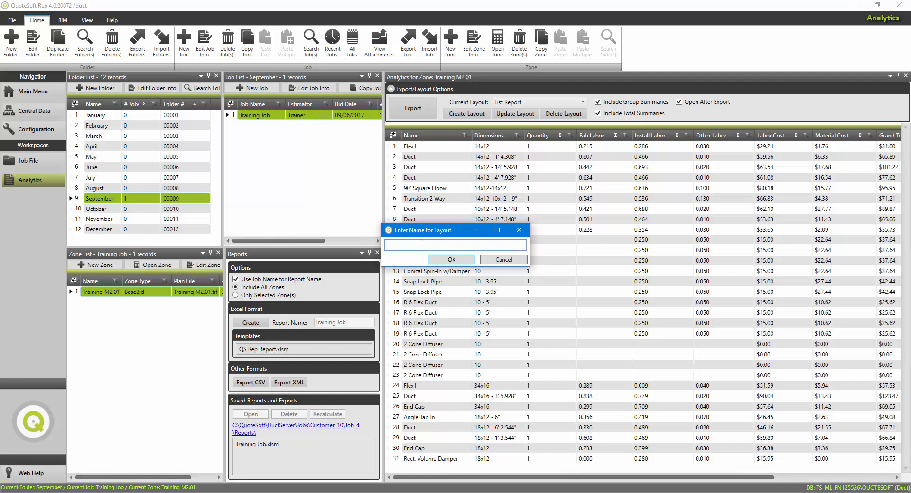
{"action": "left_click", "coordinate": [495, 261]}
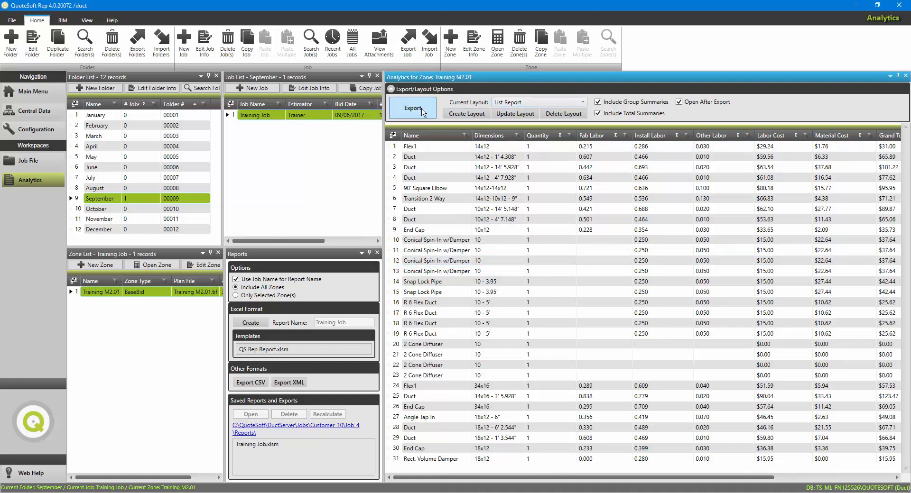
Export the zone analytics as List Report.xlsx to the job's Reports folder, and close the exported workbook.
{"action": "left_click", "coordinate": [412, 108]}
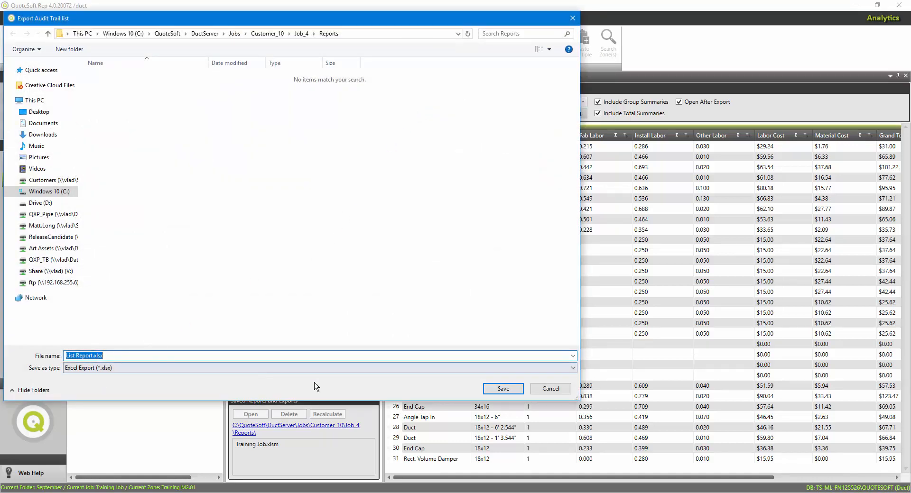
{"action": "left_click", "coordinate": [510, 391]}
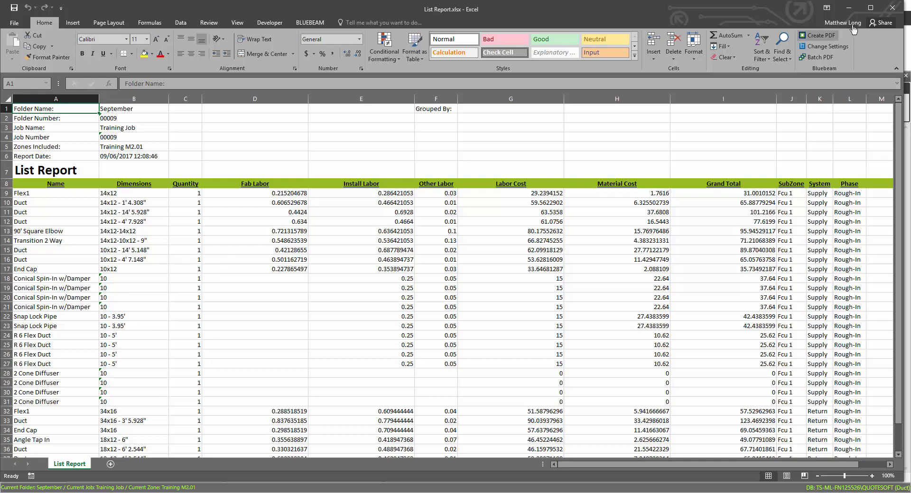
{"action": "left_click", "coordinate": [892, 10]}
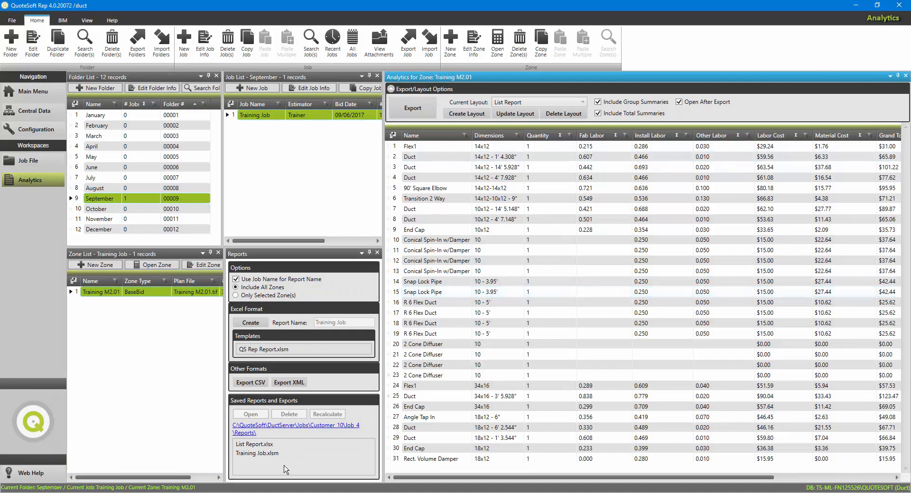
Select List Report.xlsx among the saved reports, and leave the Analytics and Job File workspaces for the Main Menu.
{"action": "left_click", "coordinate": [254, 445]}
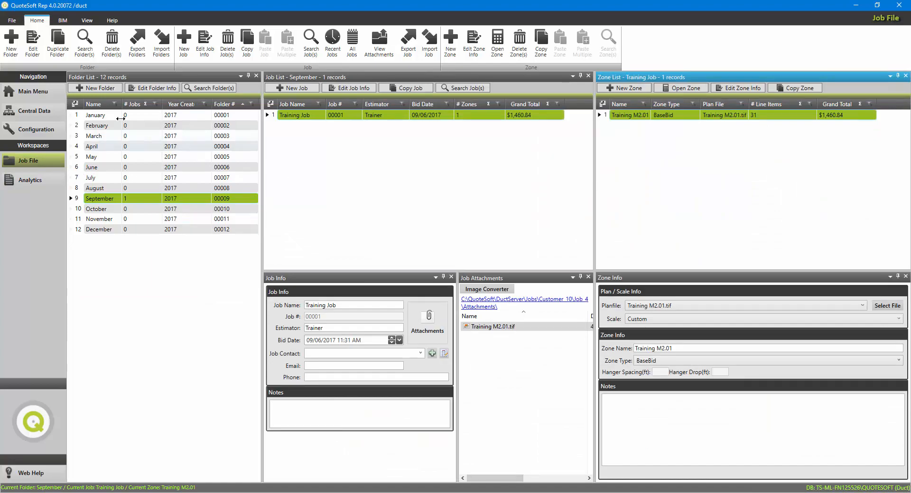
{"action": "left_click", "coordinate": [45, 93]}
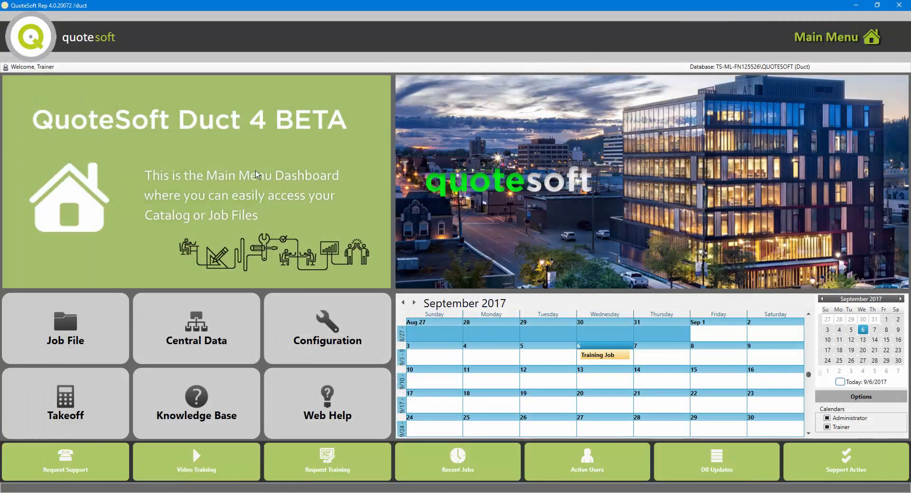